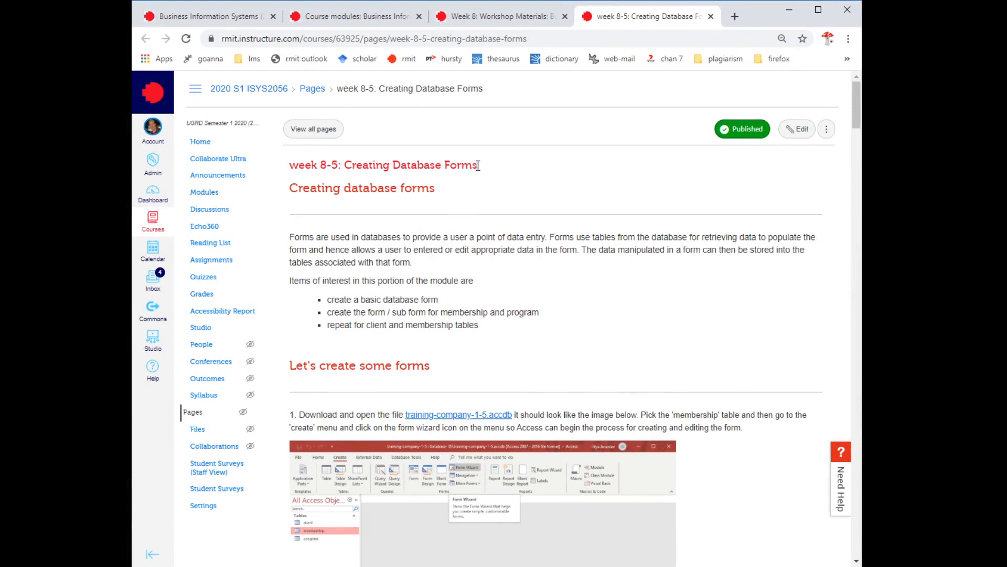
Step: Launch the training-company-1-5.accdb database from the wk08 workshop folder
{"action": "left_click_drag", "start_coordinate": [479, 166], "coordinate": [321, 167]}
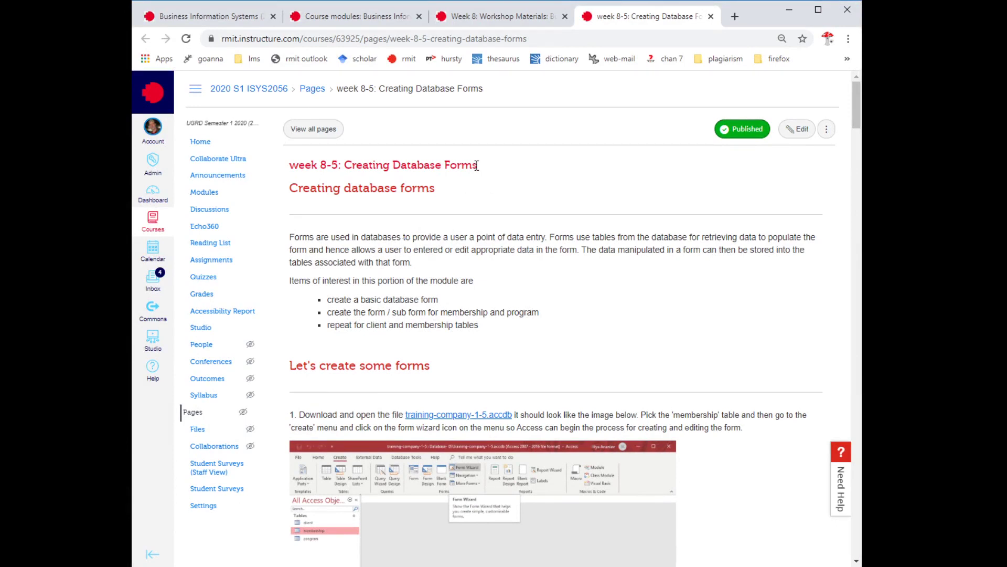
{"action": "left_click", "coordinate": [343, 186]}
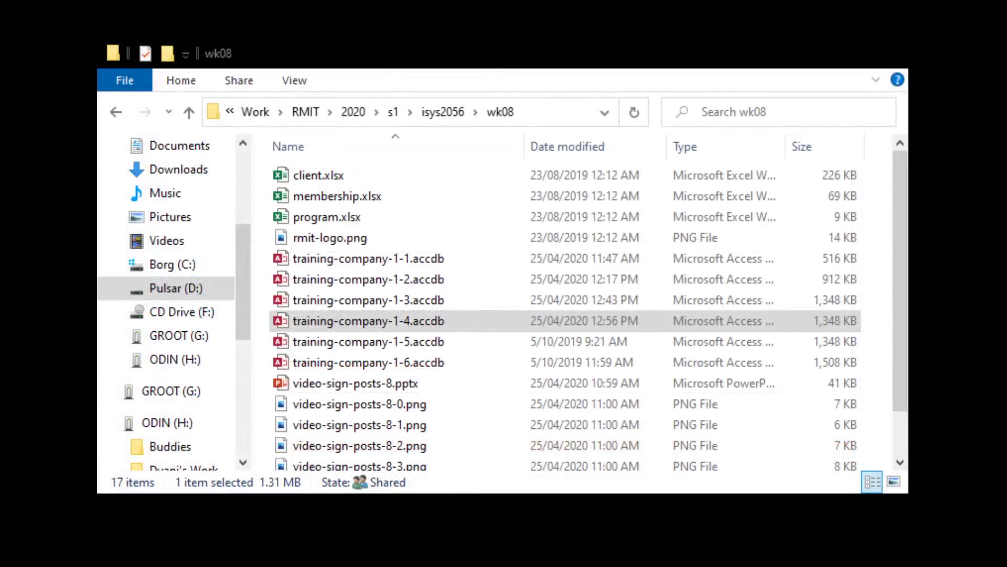
{"action": "left_click", "coordinate": [429, 321]}
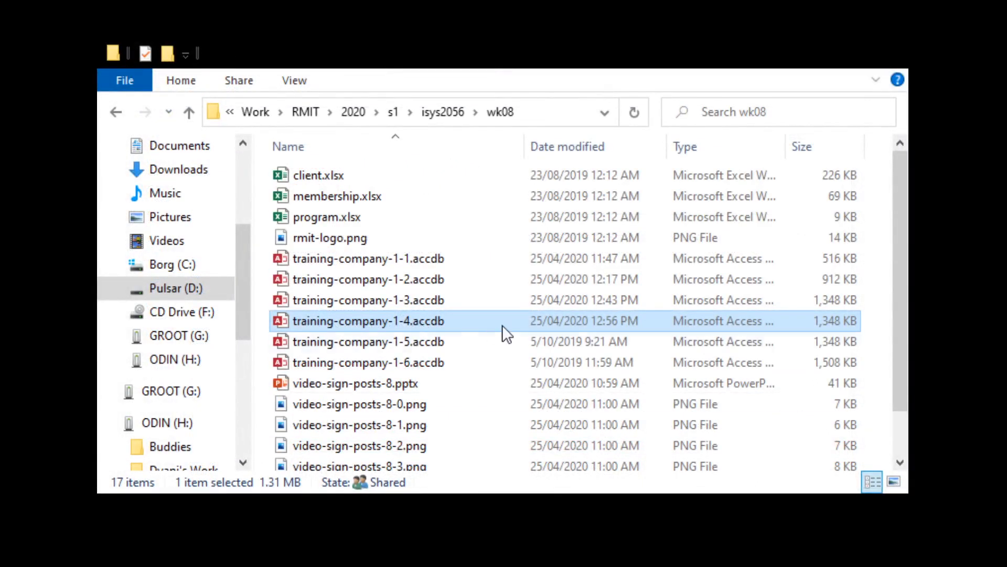
{"action": "left_click", "coordinate": [410, 343]}
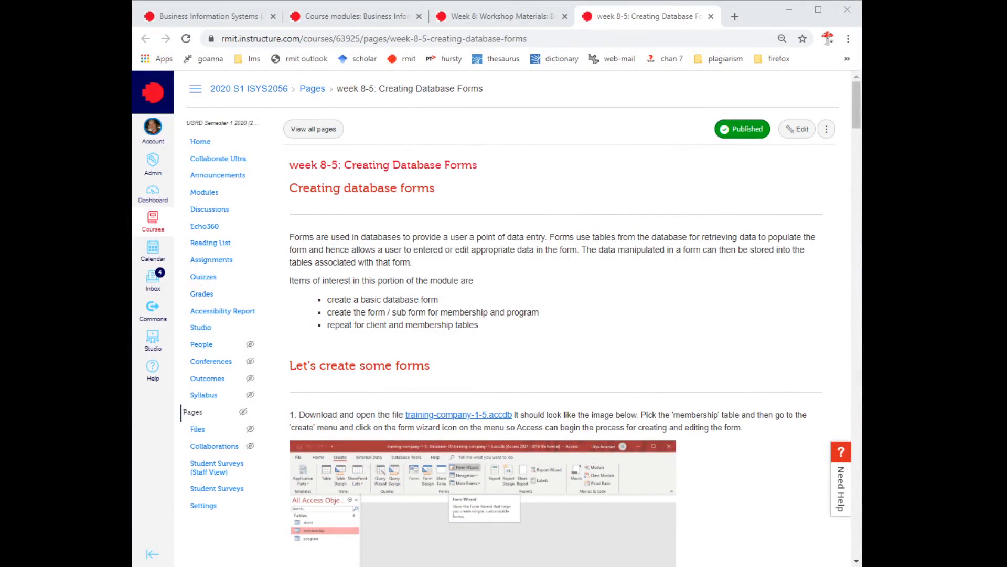
Step: Review step 1 on the workshop page, highlighting the 'form / sub form' phrase
{"action": "left_click", "coordinate": [423, 247]}
{"action": "scroll", "coordinate": [485, 295], "scroll_direction": "down", "scroll_amount": 3}
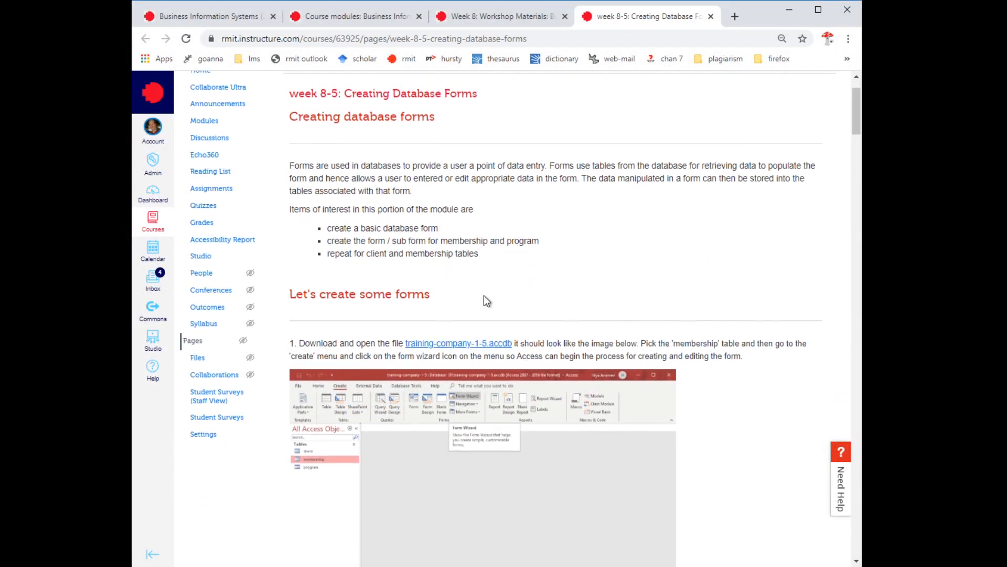
{"action": "scroll", "coordinate": [613, 312], "scroll_direction": "down", "scroll_amount": 3}
{"action": "scroll", "coordinate": [639, 349], "scroll_direction": "down", "scroll_amount": 2}
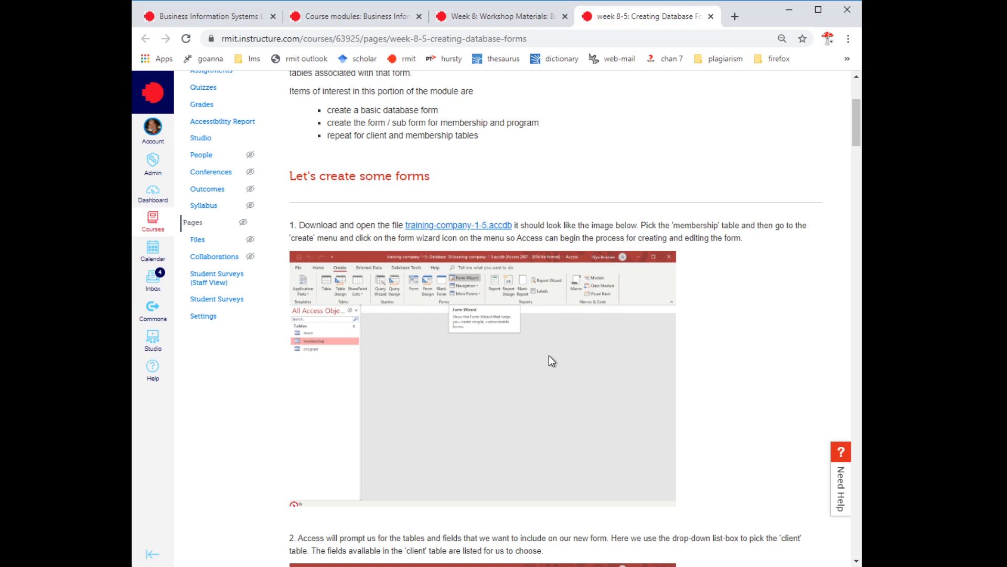
{"action": "scroll", "coordinate": [548, 362], "scroll_direction": "down", "scroll_amount": 1}
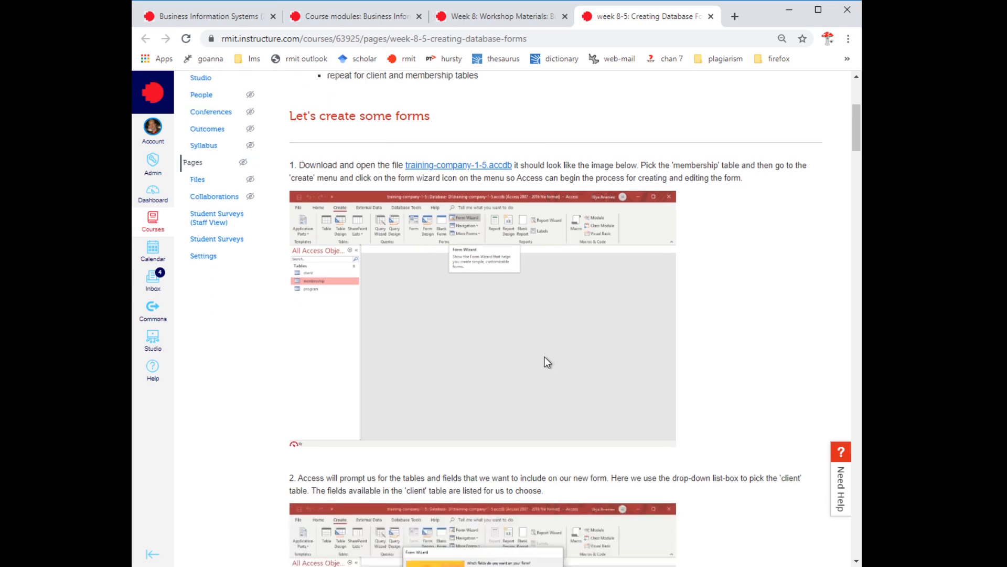
{"action": "scroll", "coordinate": [547, 361], "scroll_direction": "up", "scroll_amount": 1}
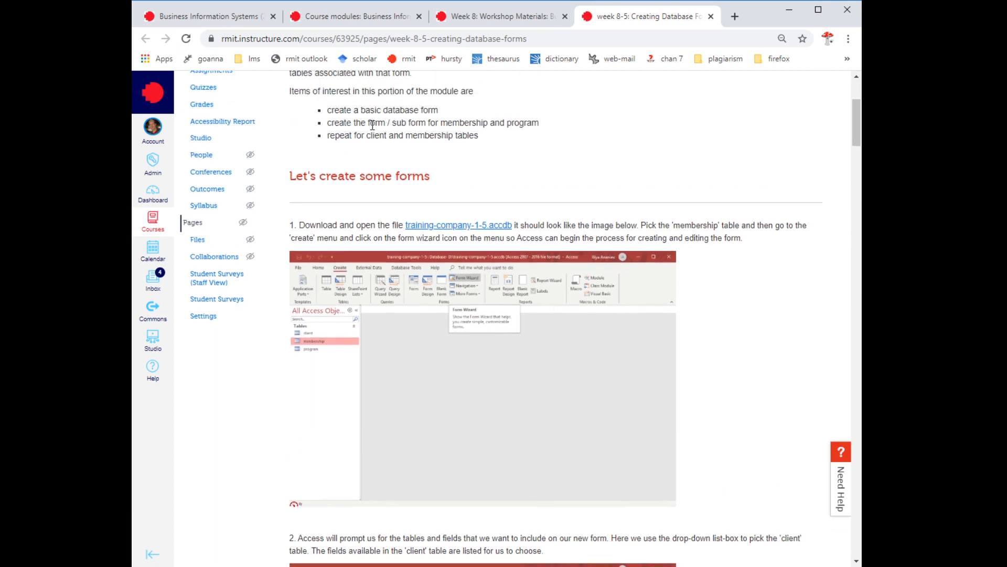
{"action": "left_click_drag", "start_coordinate": [368, 123], "coordinate": [427, 123]}
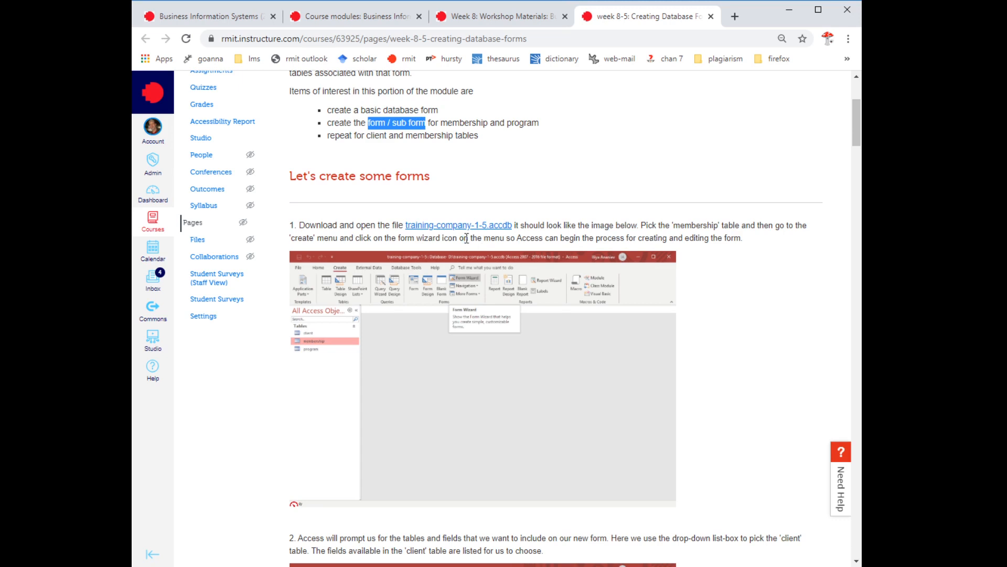
{"action": "left_click", "coordinate": [402, 109]}
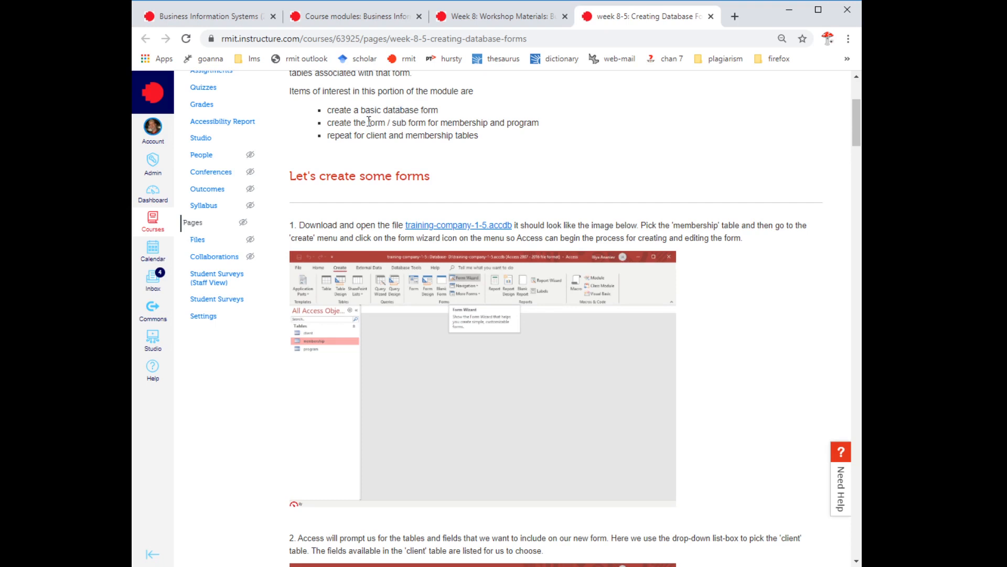
{"action": "left_click_drag", "start_coordinate": [367, 121], "coordinate": [421, 120]}
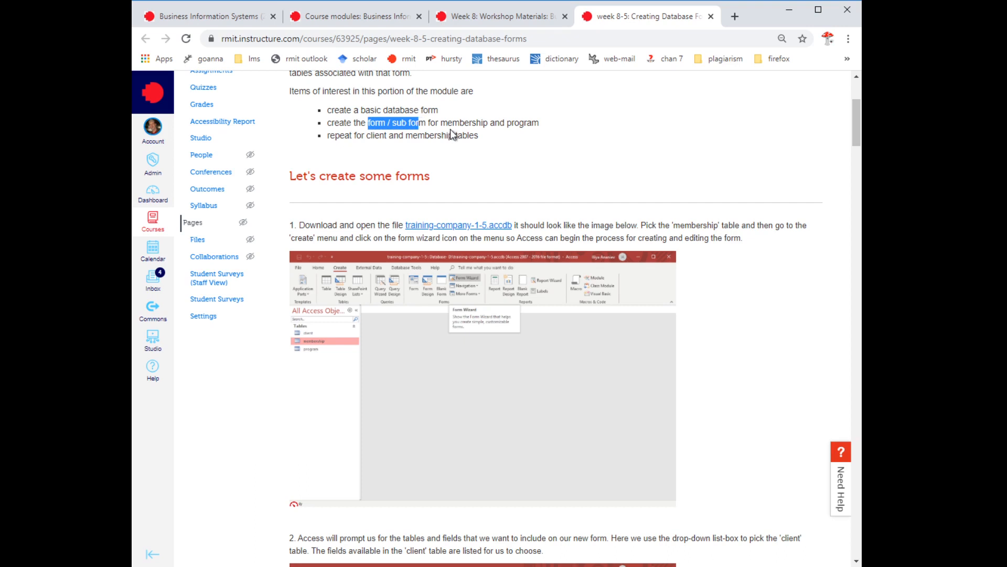
{"action": "left_click", "coordinate": [422, 161]}
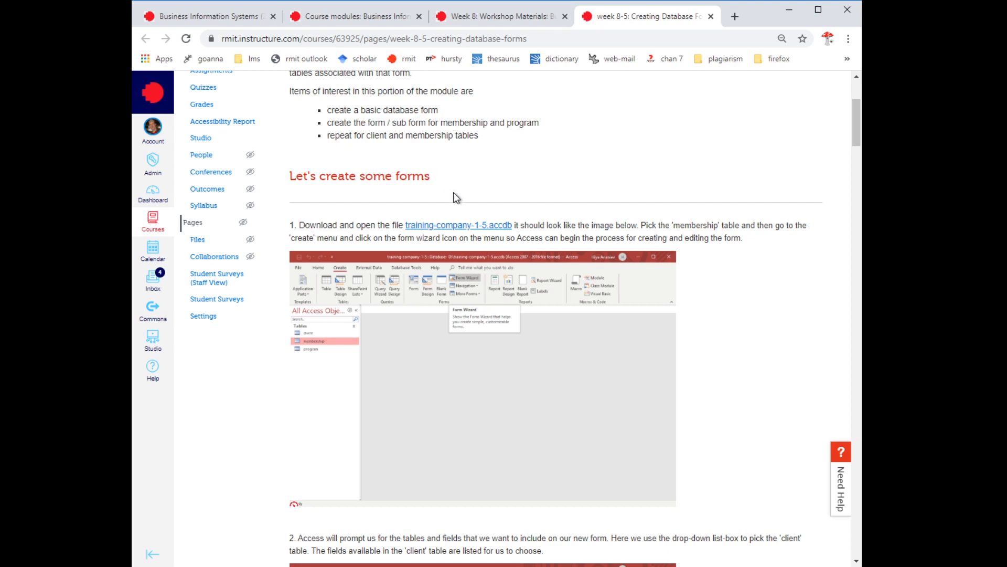
{"action": "scroll", "coordinate": [511, 182], "scroll_direction": "down", "scroll_amount": 1}
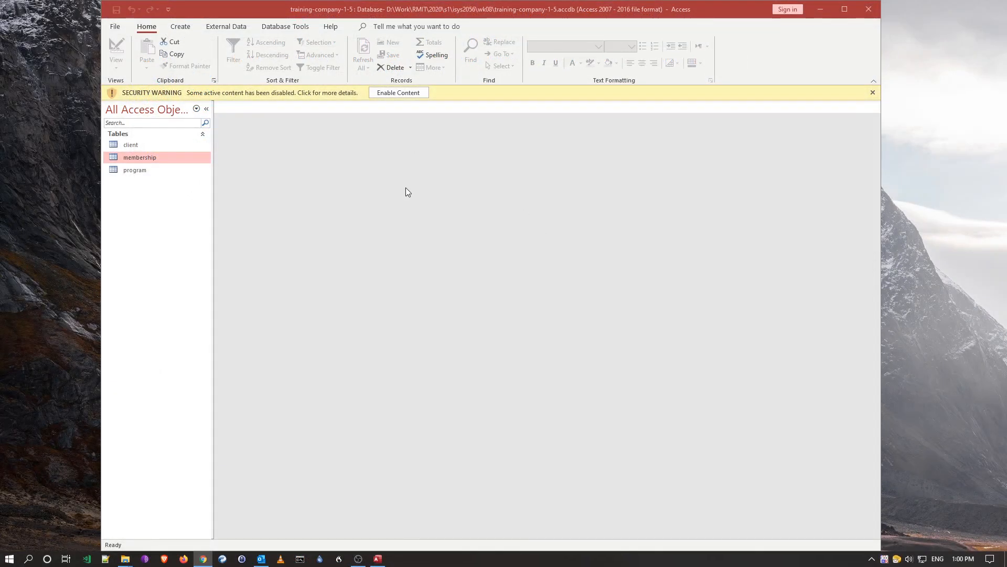
Step: Enable content, view the Relationships diagram and the client table's records, then close the client tab
{"action": "left_click", "coordinate": [399, 93]}
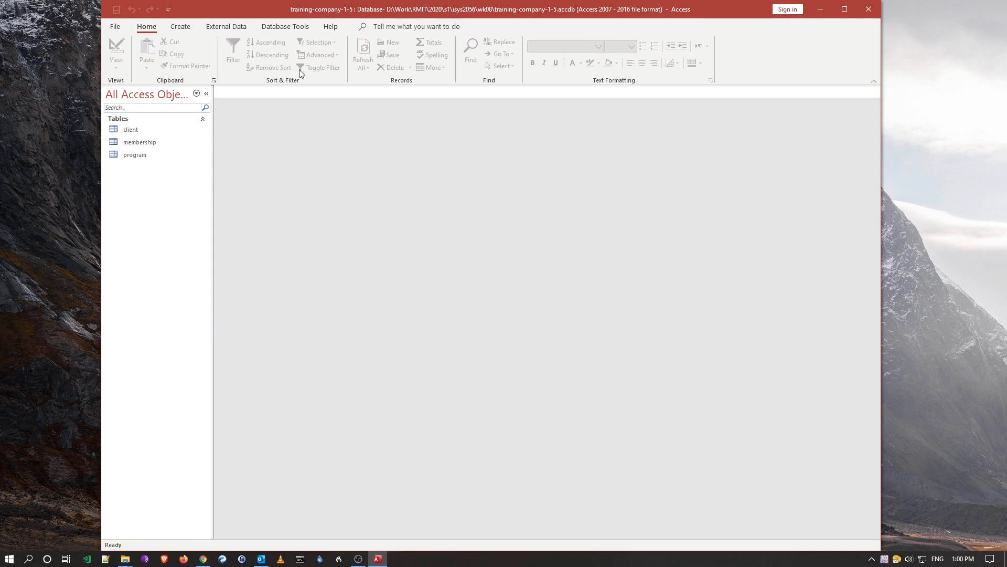
{"action": "left_click", "coordinate": [288, 29]}
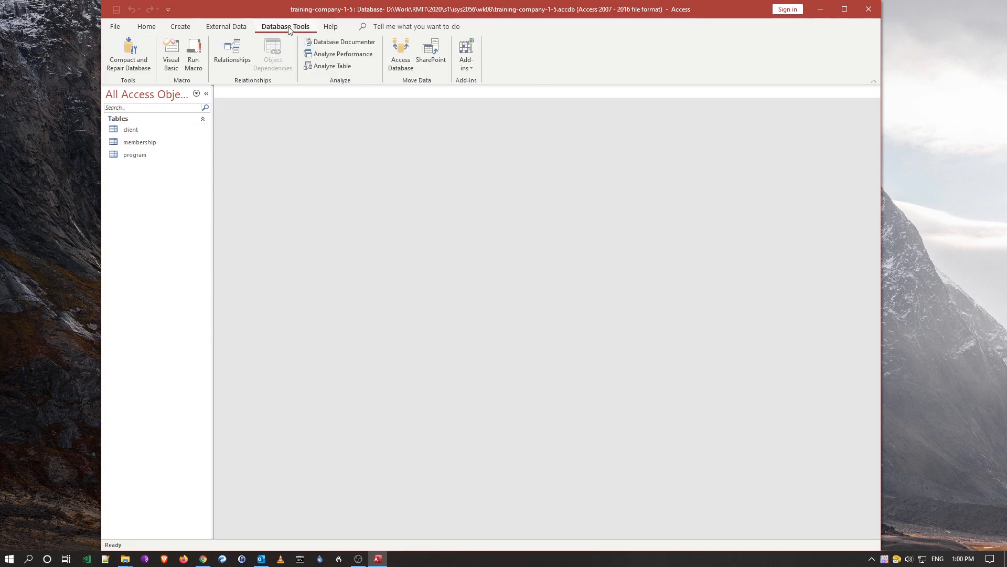
{"action": "left_click", "coordinate": [232, 53]}
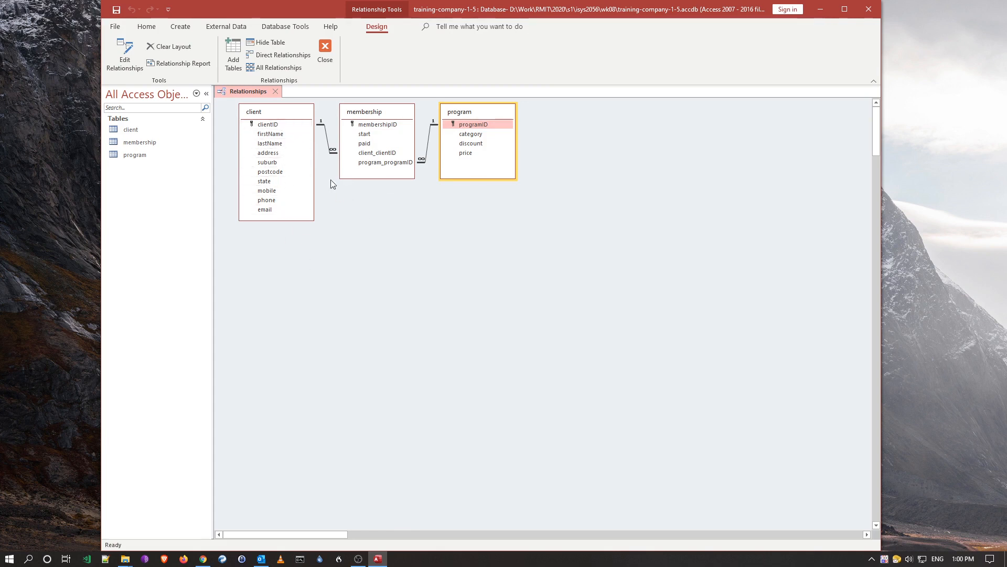
{"action": "double_click", "coordinate": [137, 132]}
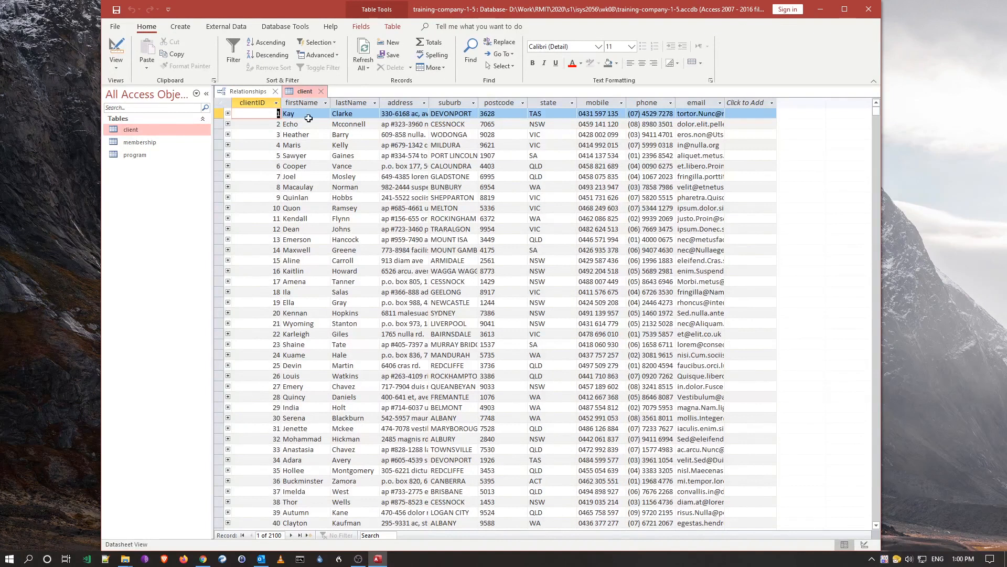
{"action": "left_click", "coordinate": [321, 91]}
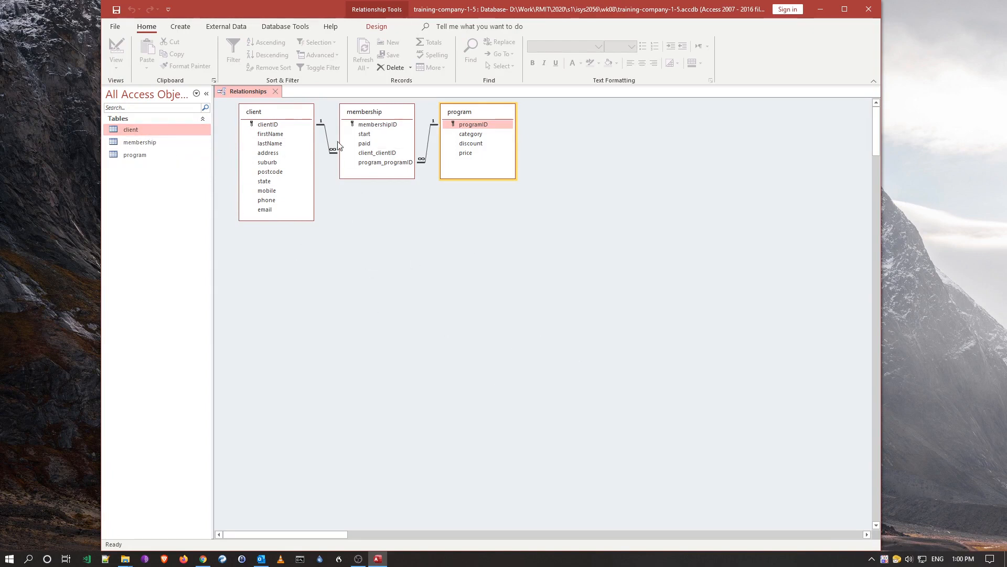
Step: Close the relationships diagram and start the Form Wizard with the client table as source
{"action": "left_click", "coordinate": [275, 94]}
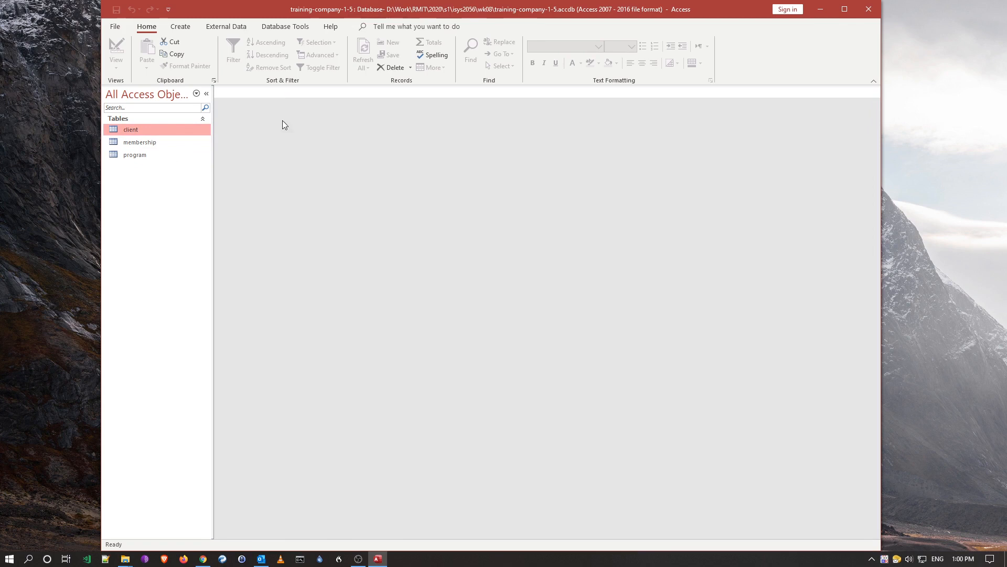
{"action": "left_click", "coordinate": [180, 26]}
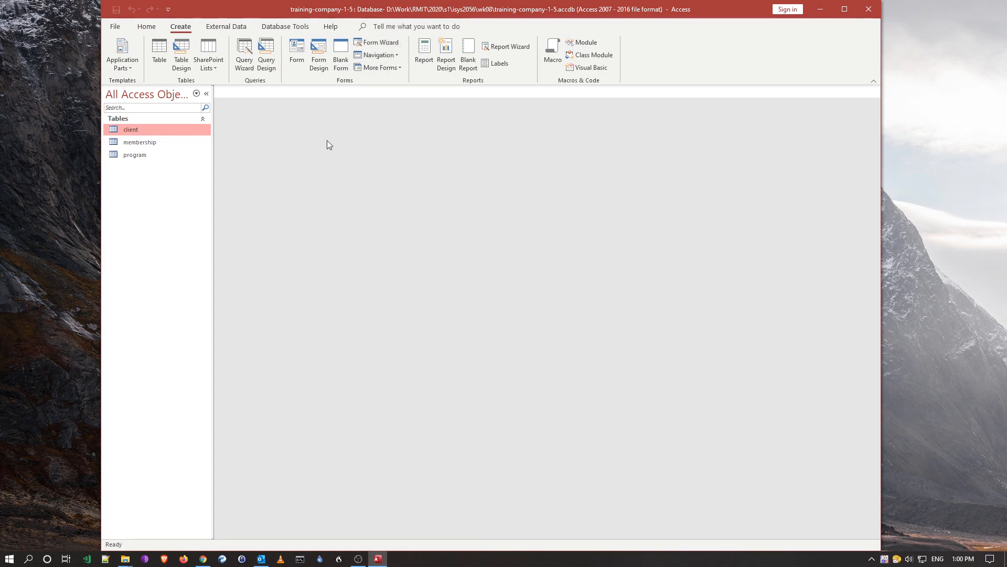
{"action": "left_click", "coordinate": [379, 42]}
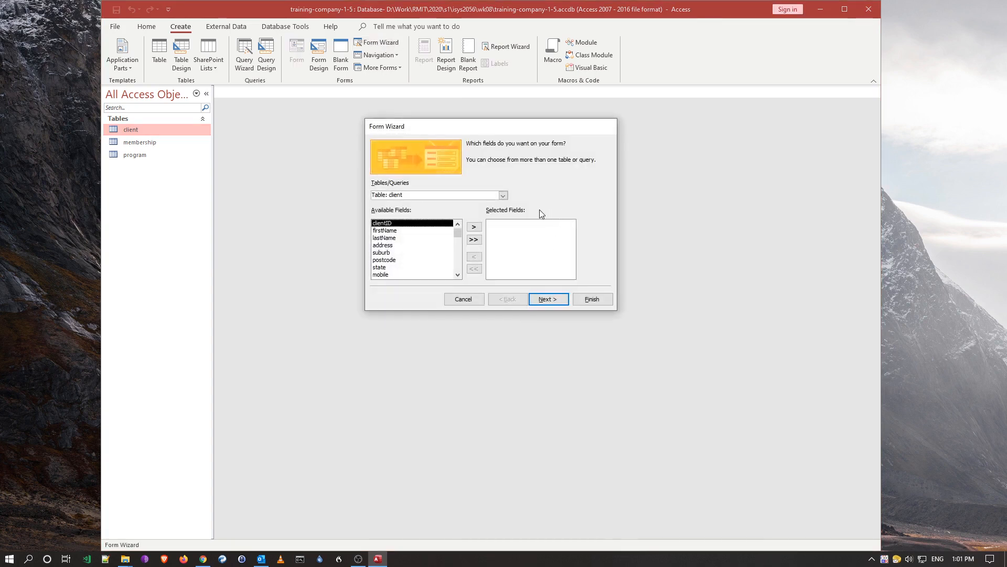
{"action": "left_click", "coordinate": [503, 196]}
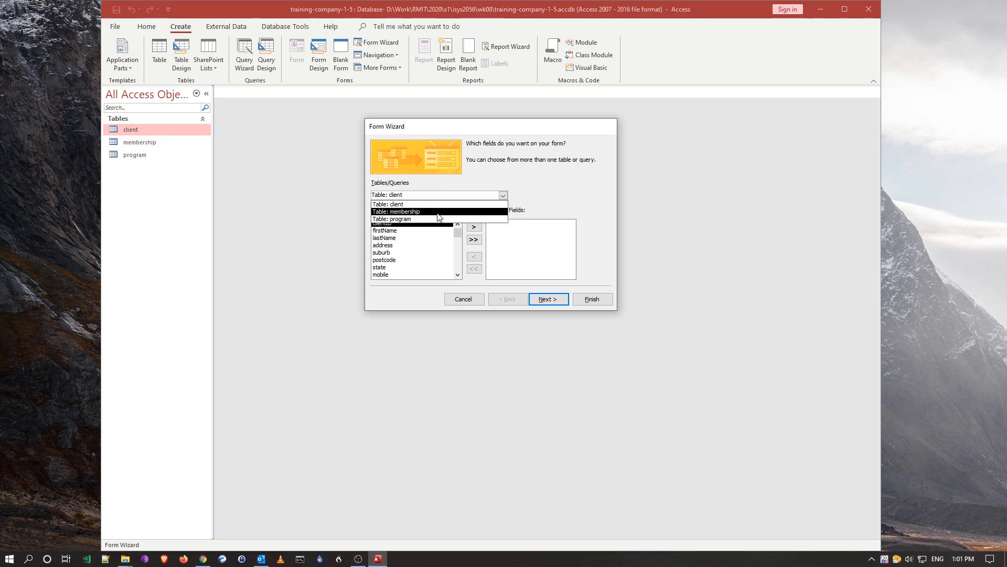
{"action": "left_click", "coordinate": [423, 206]}
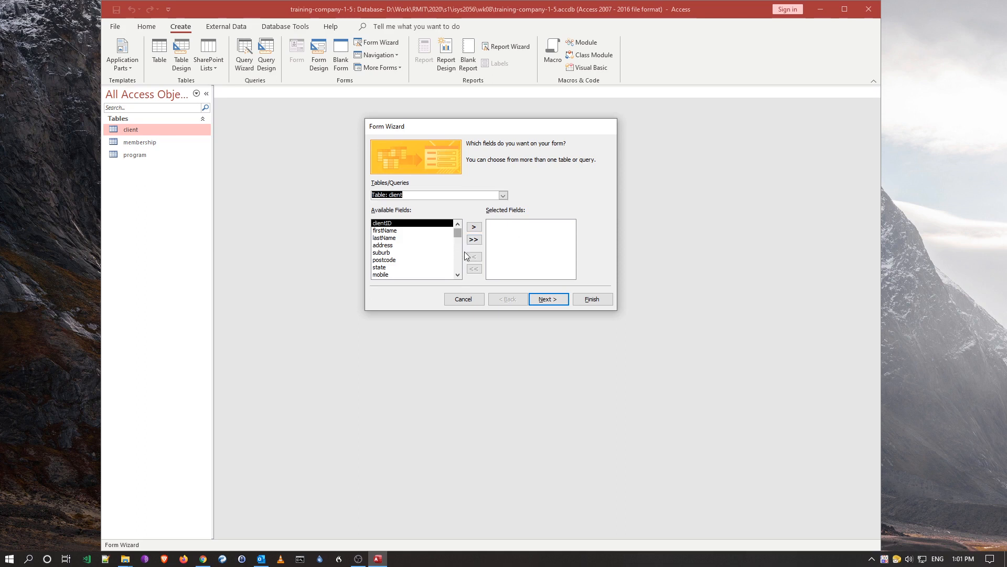
Step: Select all client fields for the form, then remove clientID
{"action": "left_click", "coordinate": [473, 240]}
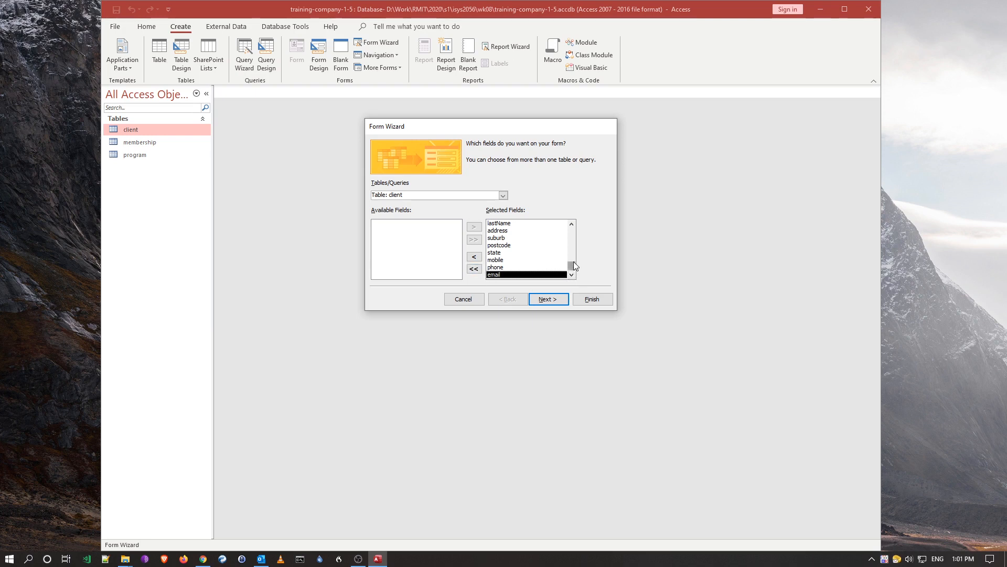
{"action": "left_click_drag", "start_coordinate": [575, 265], "coordinate": [572, 227]}
{"action": "left_click", "coordinate": [504, 224]}
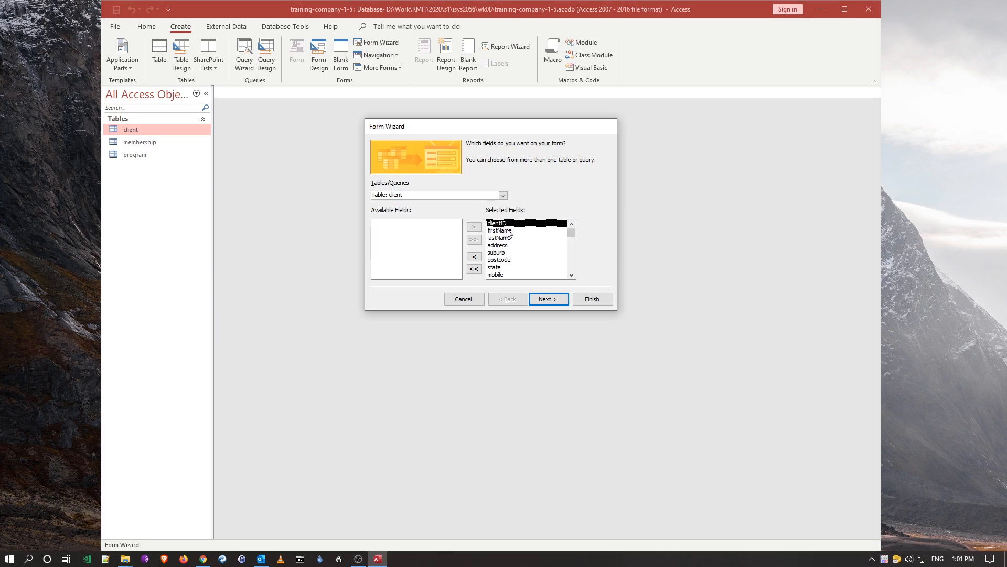
{"action": "left_click", "coordinate": [475, 258]}
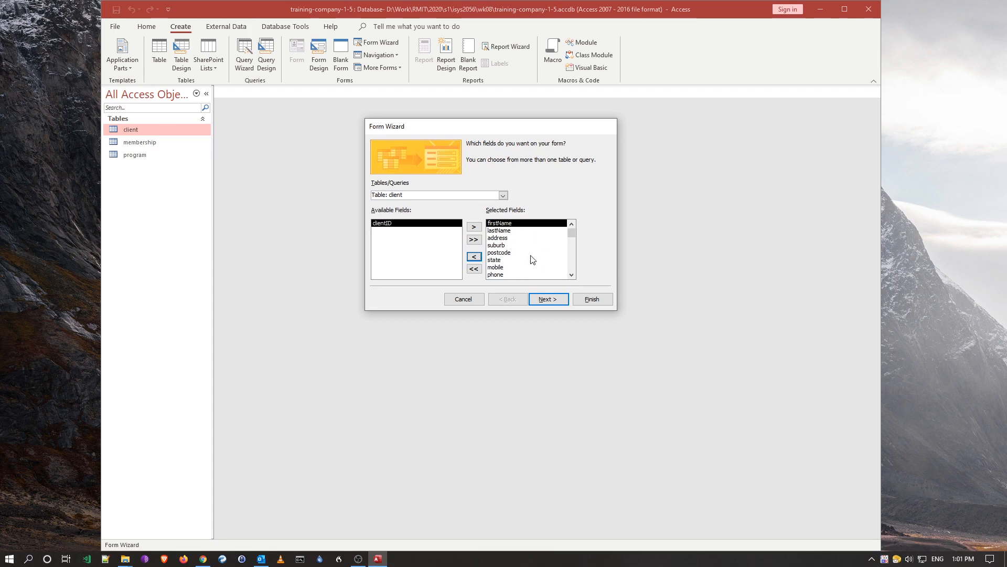
{"action": "scroll", "coordinate": [532, 258], "scroll_direction": "down", "scroll_amount": 1}
{"action": "scroll", "coordinate": [532, 258], "scroll_direction": "up", "scroll_amount": 1}
Step: Add membership's start and paid fields, dropping program_programID after adding it
{"action": "left_click", "coordinate": [503, 195]}
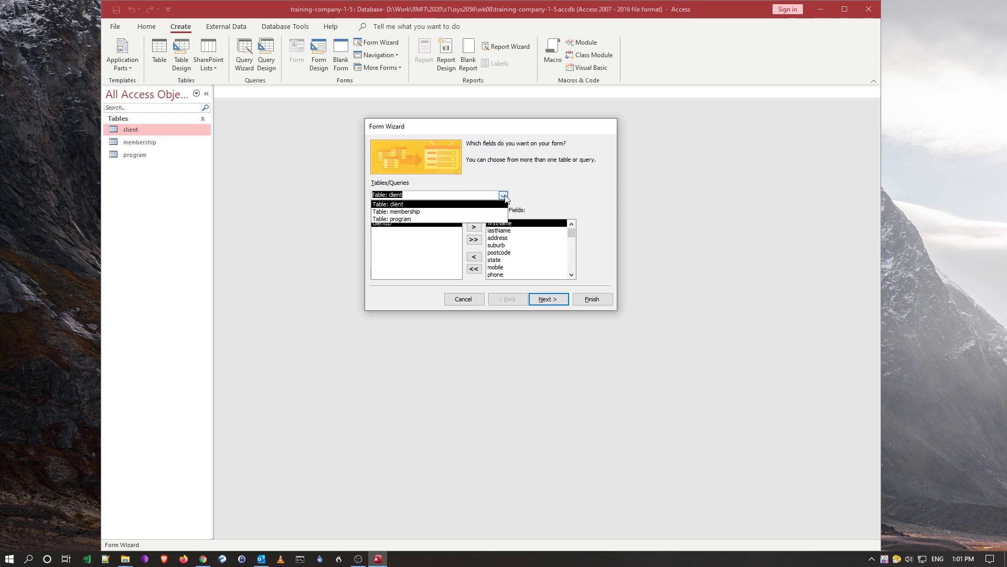
{"action": "left_click", "coordinate": [424, 212]}
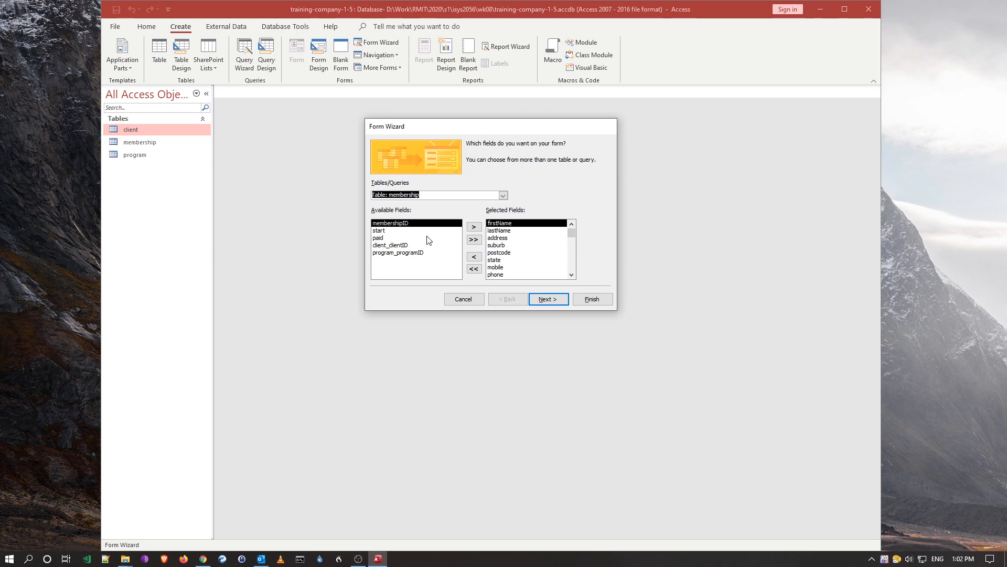
{"action": "double_click", "coordinate": [396, 231]}
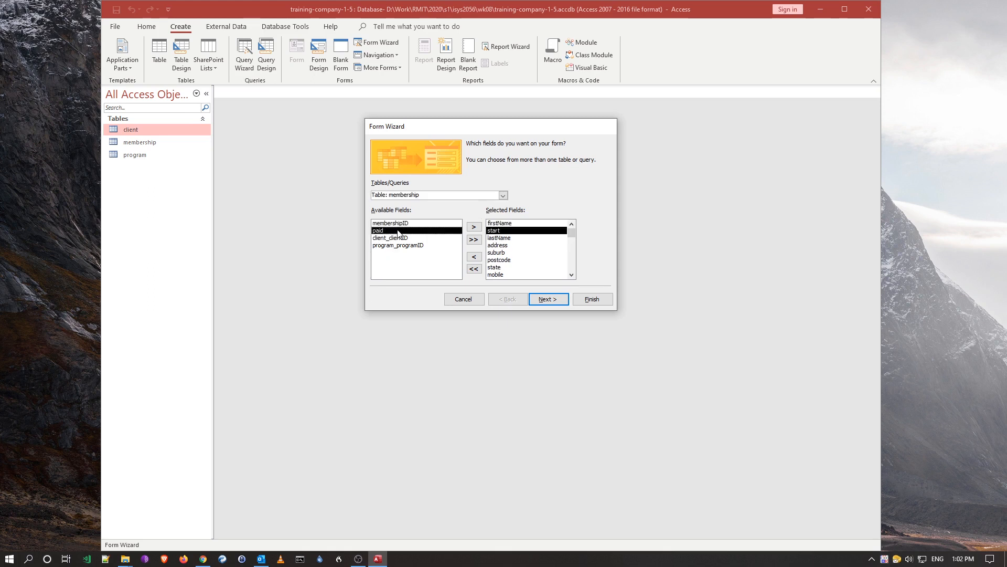
{"action": "double_click", "coordinate": [397, 232]}
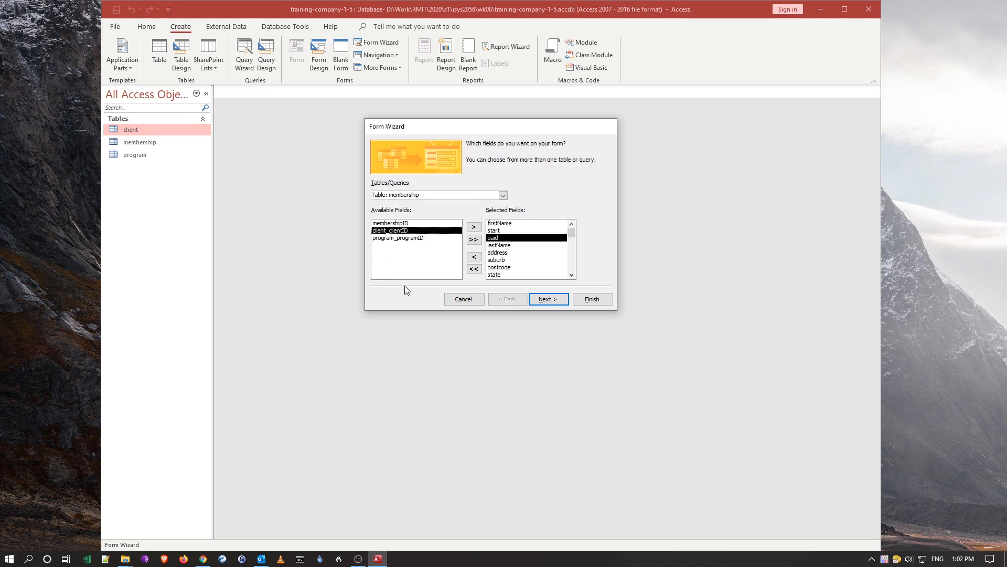
{"action": "double_click", "coordinate": [408, 241]}
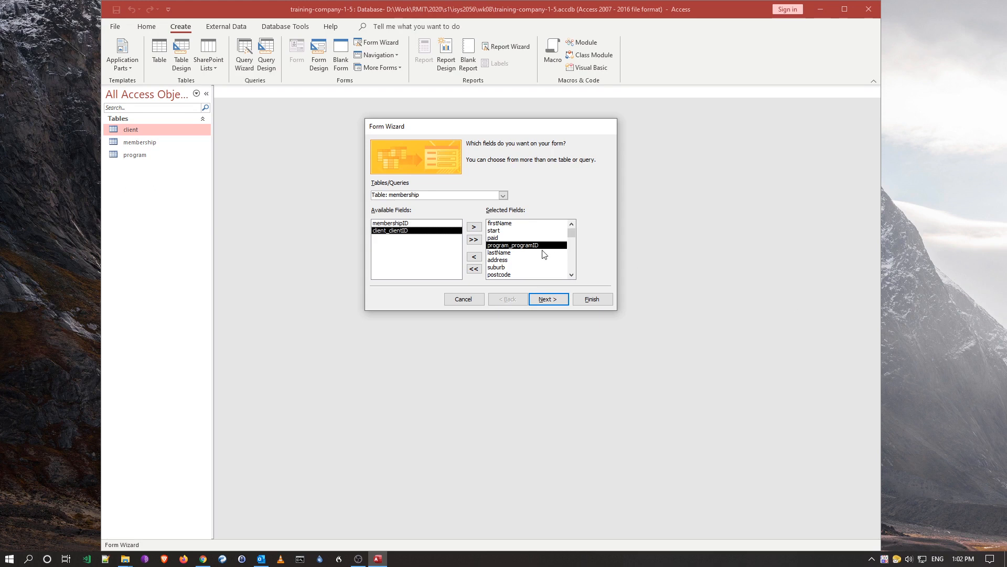
{"action": "left_click", "coordinate": [517, 246]}
{"action": "left_click", "coordinate": [475, 261]}
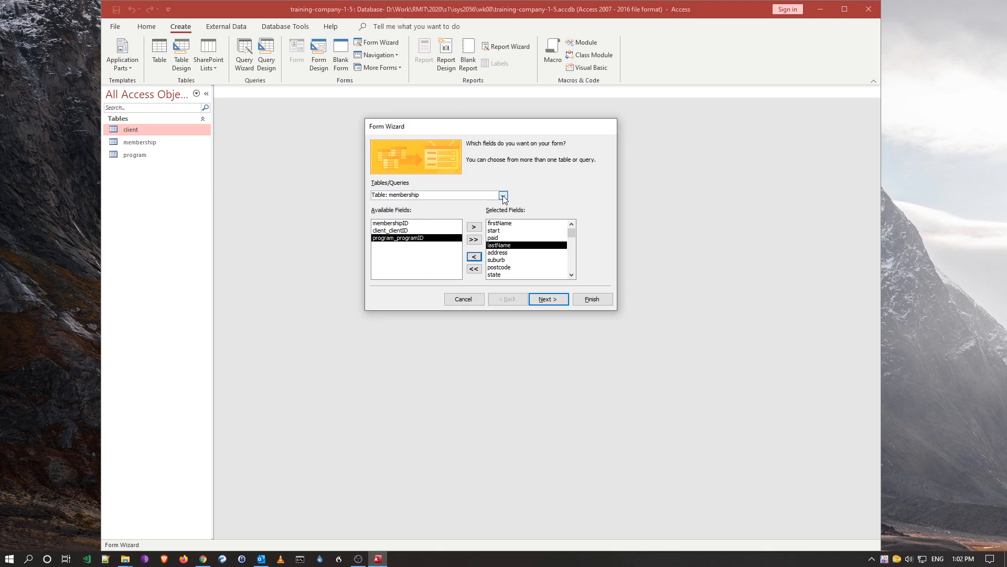
Step: Add the program table's category field and advance to the data-view choice
{"action": "left_click", "coordinate": [502, 195]}
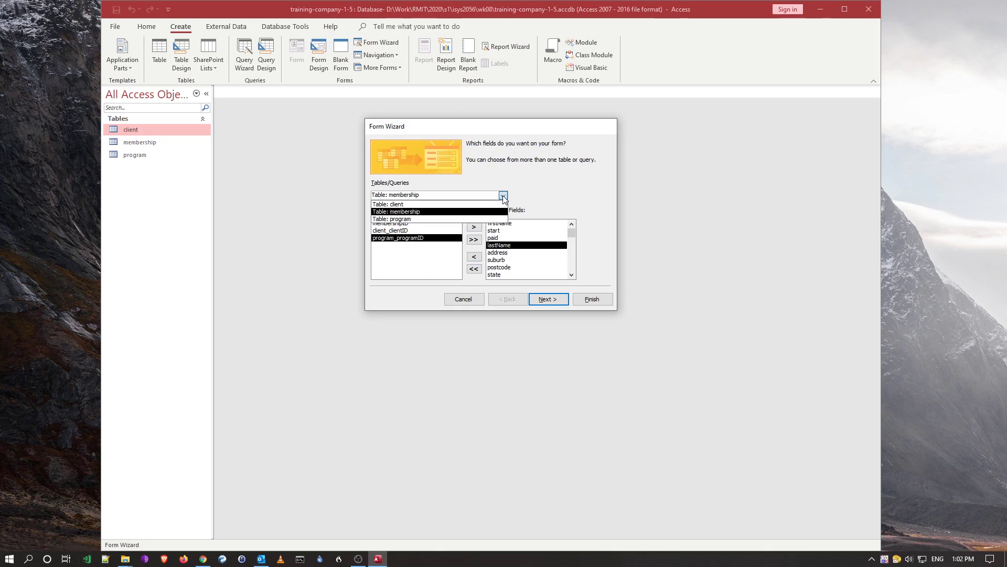
{"action": "left_click", "coordinate": [419, 219]}
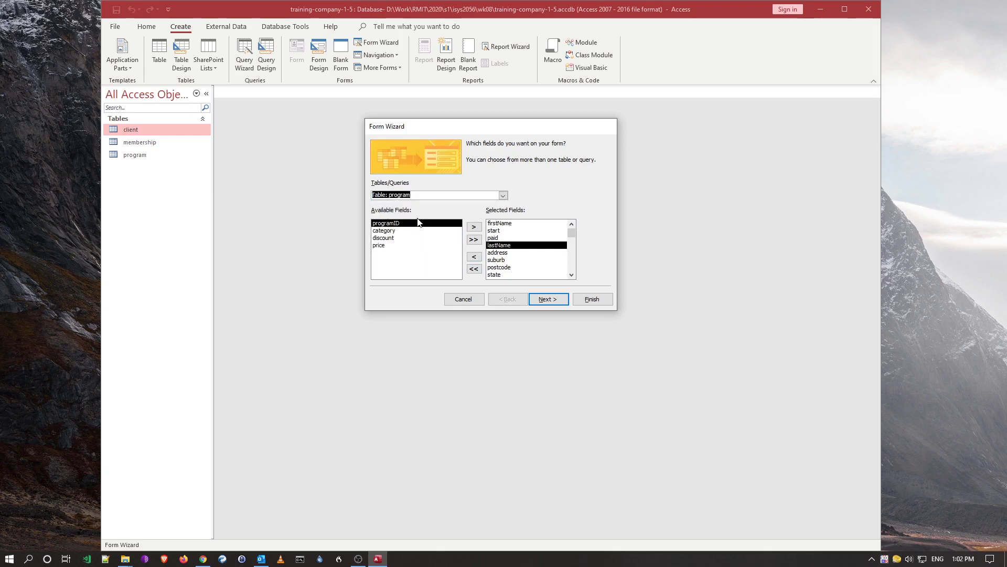
{"action": "left_click", "coordinate": [389, 231]}
{"action": "double_click", "coordinate": [394, 231]}
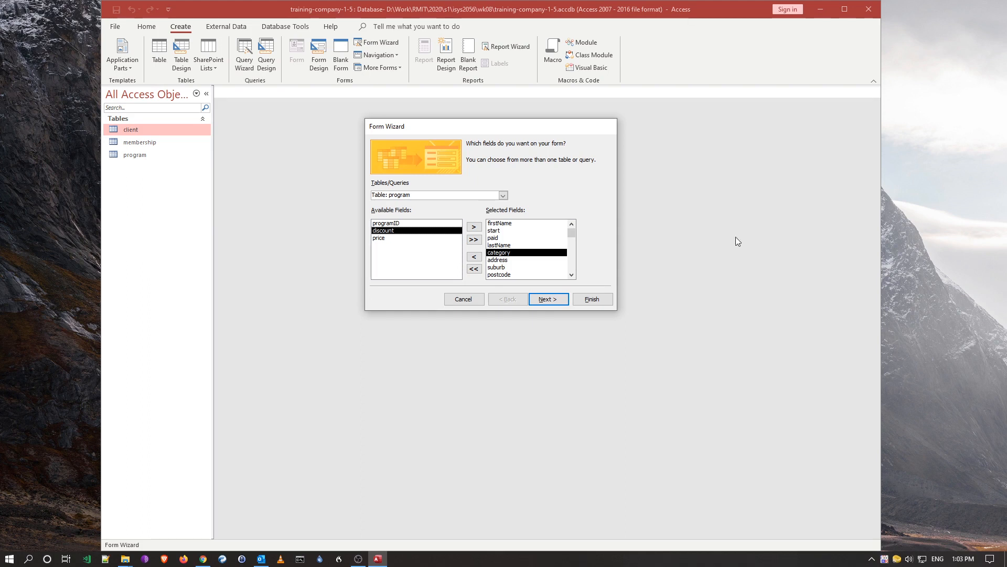
{"action": "left_click", "coordinate": [551, 301]}
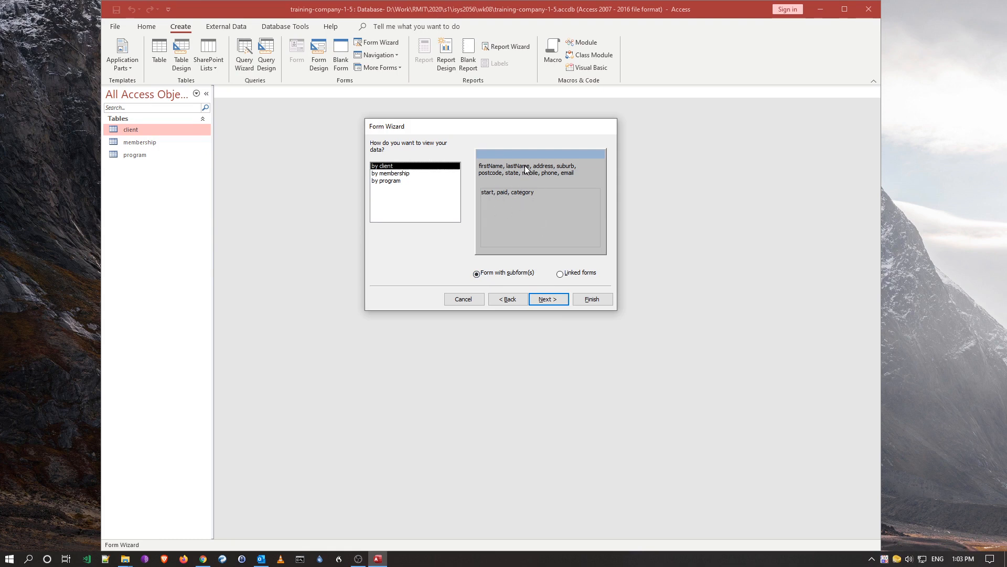
Step: View data by client with a subform, keep the subform as Datasheet after trying Tabular, and advance
{"action": "left_click", "coordinate": [554, 301]}
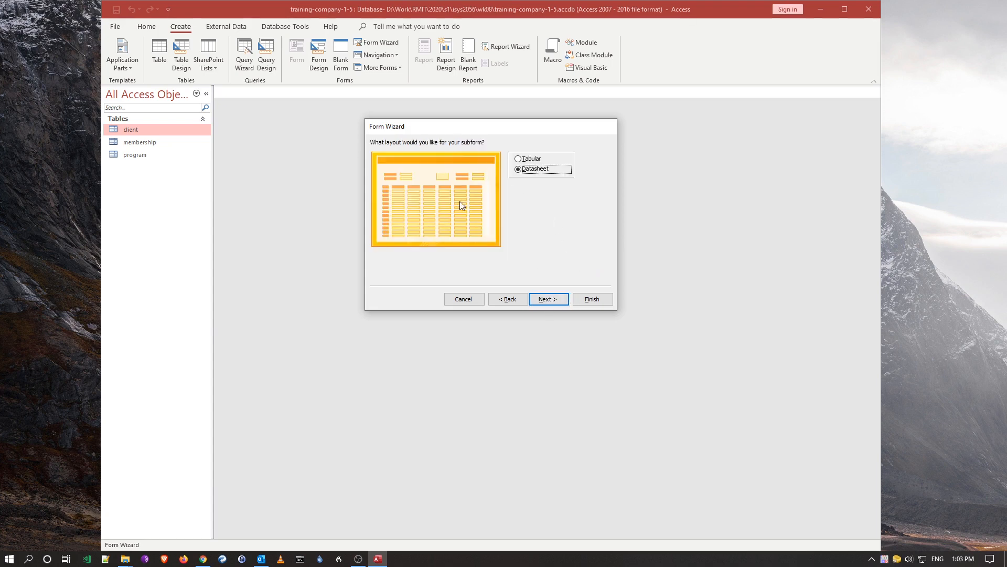
{"action": "left_click", "coordinate": [518, 160]}
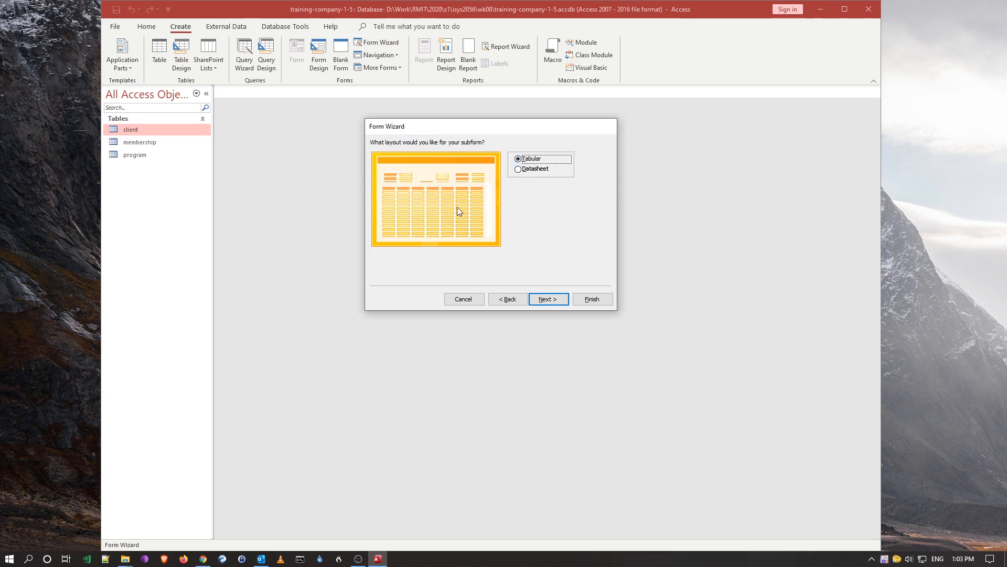
{"action": "left_click", "coordinate": [524, 171]}
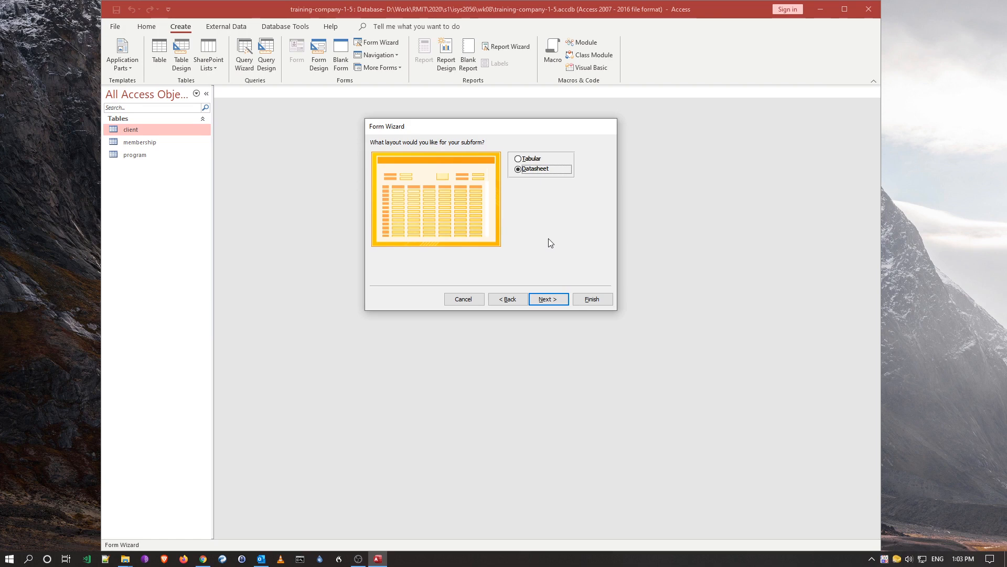
{"action": "left_click", "coordinate": [553, 302]}
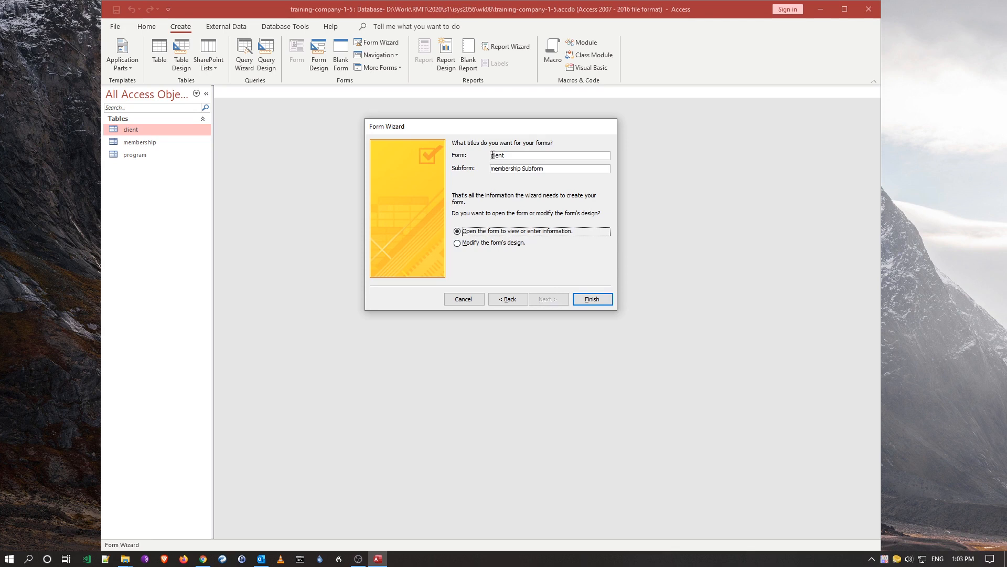
Step: Title the form client-membership and the subform client-membership Subform
{"action": "left_click", "coordinate": [492, 154]}
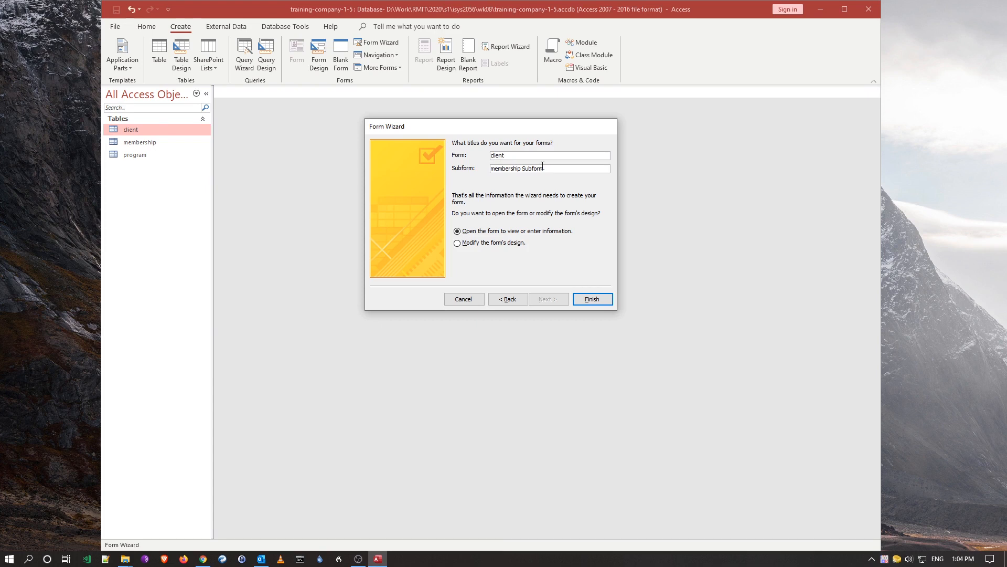
{"action": "type", "text": "-membership"}
{"action": "left_click", "coordinate": [492, 169]}
{"action": "type", "text": "client-"}
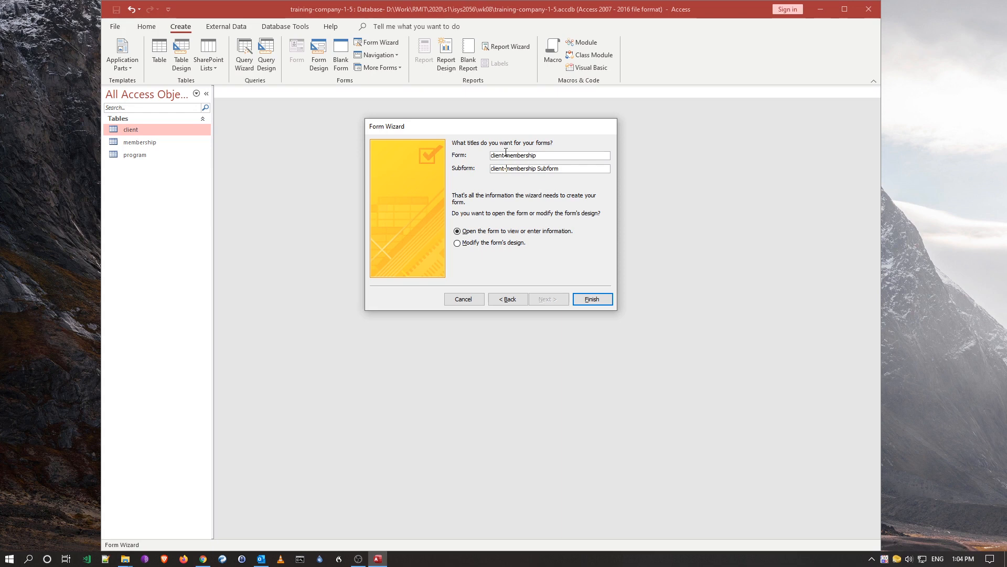
{"action": "left_click", "coordinate": [502, 167]}
{"action": "left_click", "coordinate": [591, 299]}
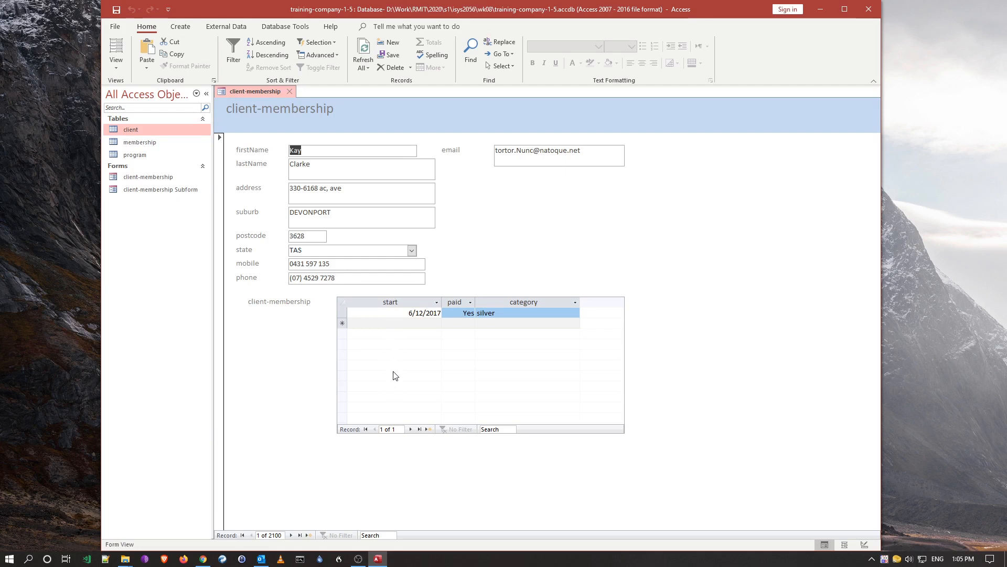
{"action": "left_click", "coordinate": [290, 534]}
{"action": "left_click", "coordinate": [290, 534]}
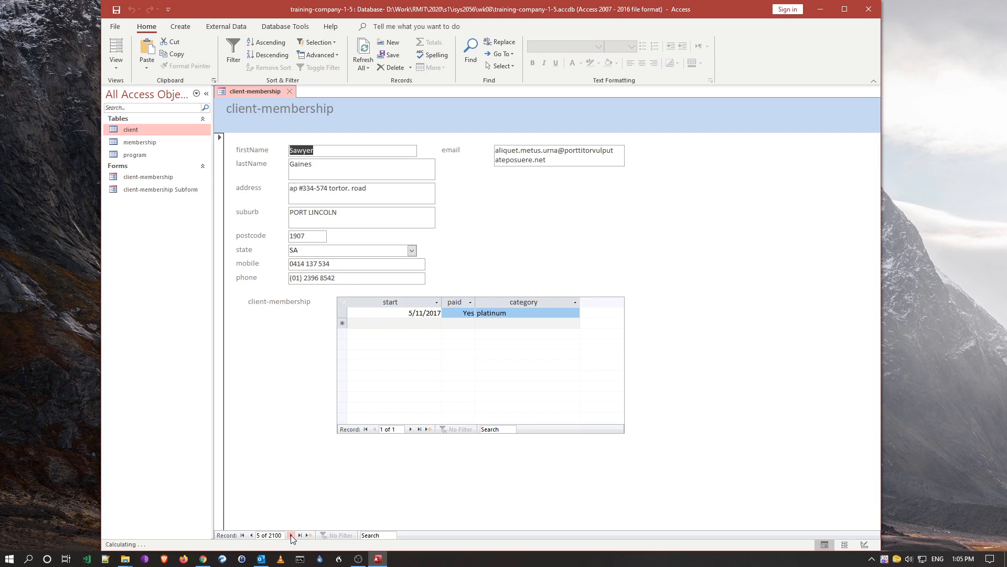
{"action": "left_click", "coordinate": [291, 534]}
{"action": "left_click", "coordinate": [290, 534]}
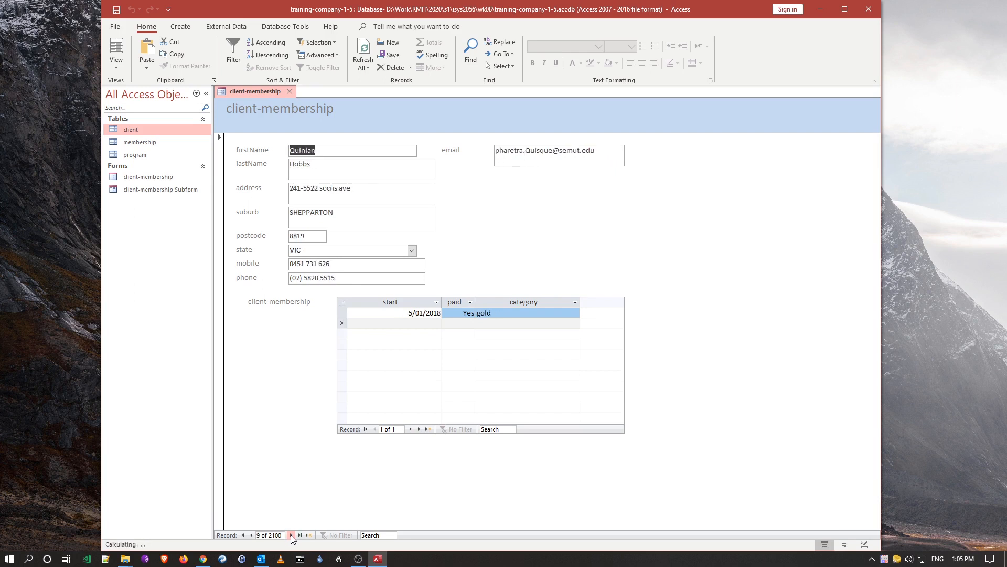
{"action": "left_click", "coordinate": [290, 534]}
{"action": "left_click", "coordinate": [290, 535]}
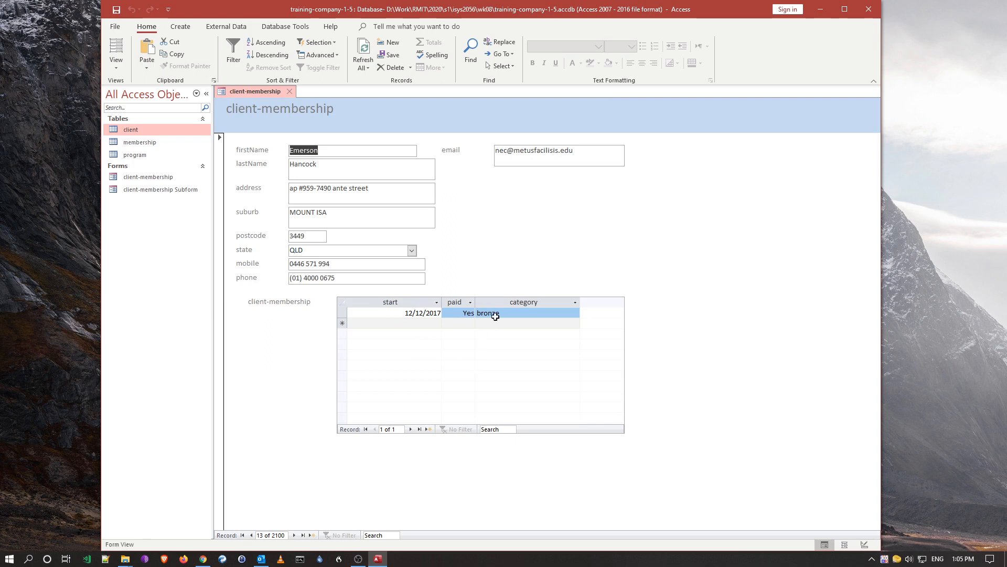
{"action": "left_click", "coordinate": [294, 535]}
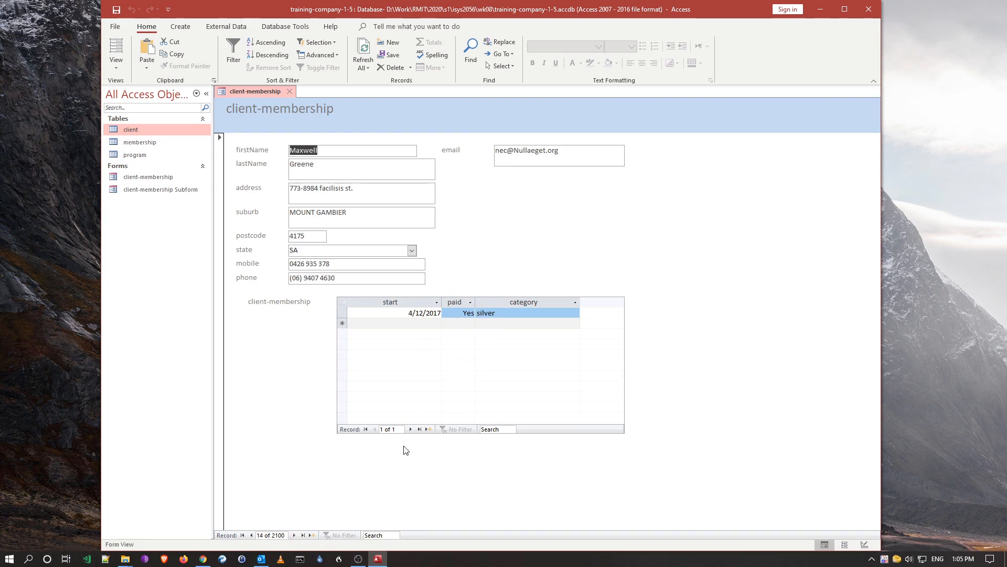
{"action": "left_click", "coordinate": [410, 428]}
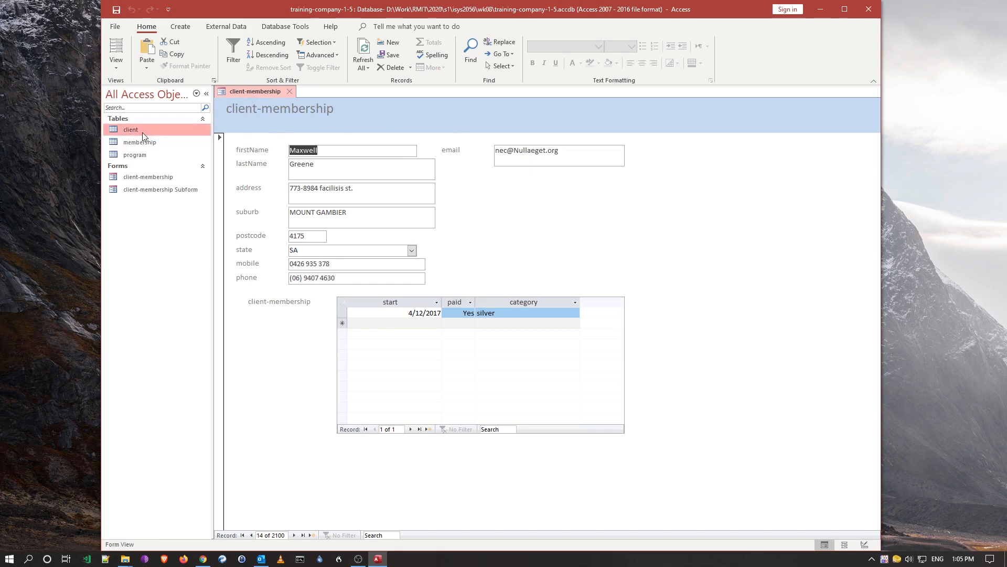
{"action": "left_click", "coordinate": [117, 68]}
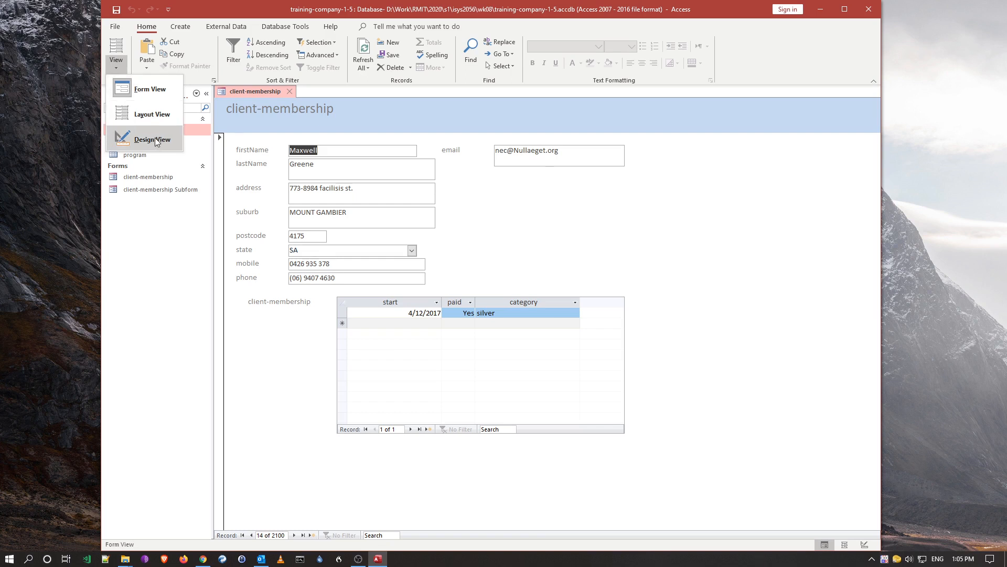
Step: In Design View, enlarge the Form Footer and draw a name label in it
{"action": "left_click", "coordinate": [152, 139]}
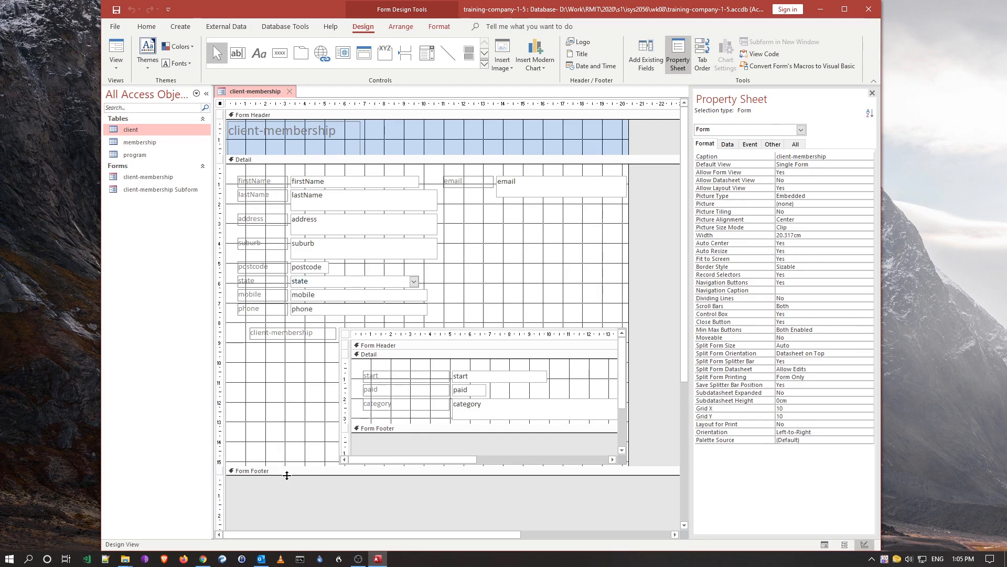
{"action": "left_click_drag", "start_coordinate": [287, 474], "coordinate": [286, 505]}
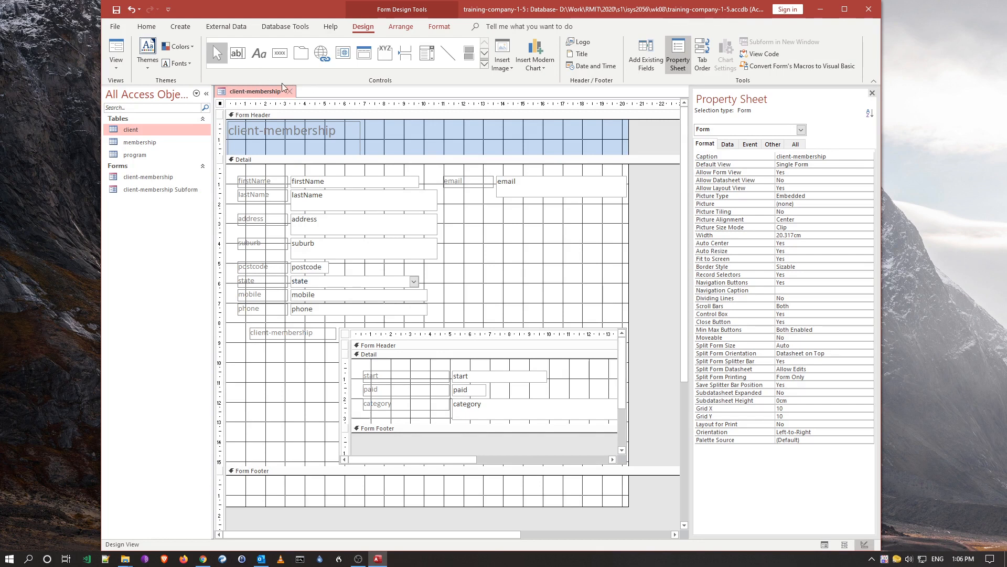
{"action": "left_click", "coordinate": [258, 52]}
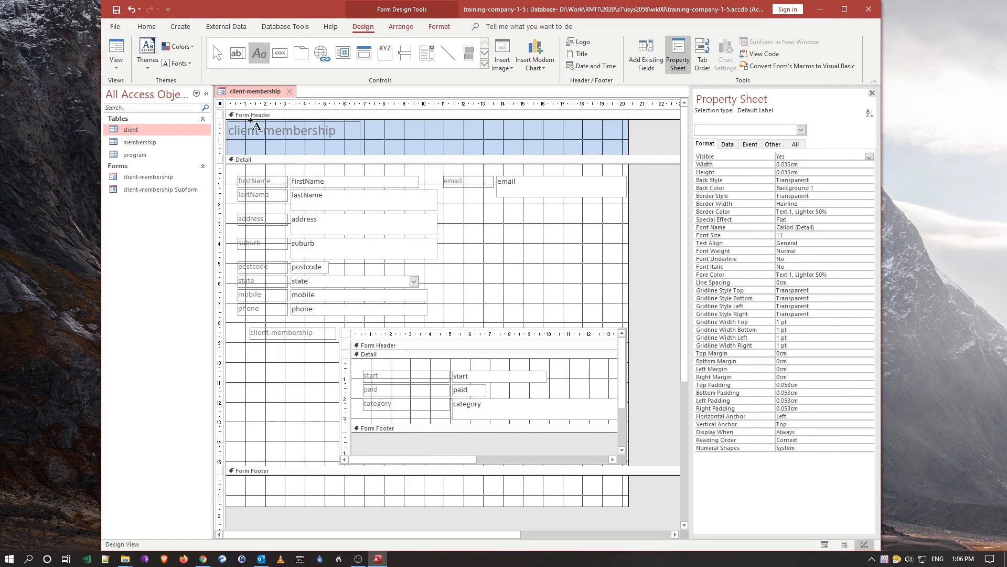
{"action": "mouse_move", "coordinate": [248, 482]}
{"action": "left_mouse_down"}
{"action": "mouse_move", "coordinate": [276, 499]}
{"action": "mouse_move", "coordinate": [346, 496]}
{"action": "left_mouse_up"}
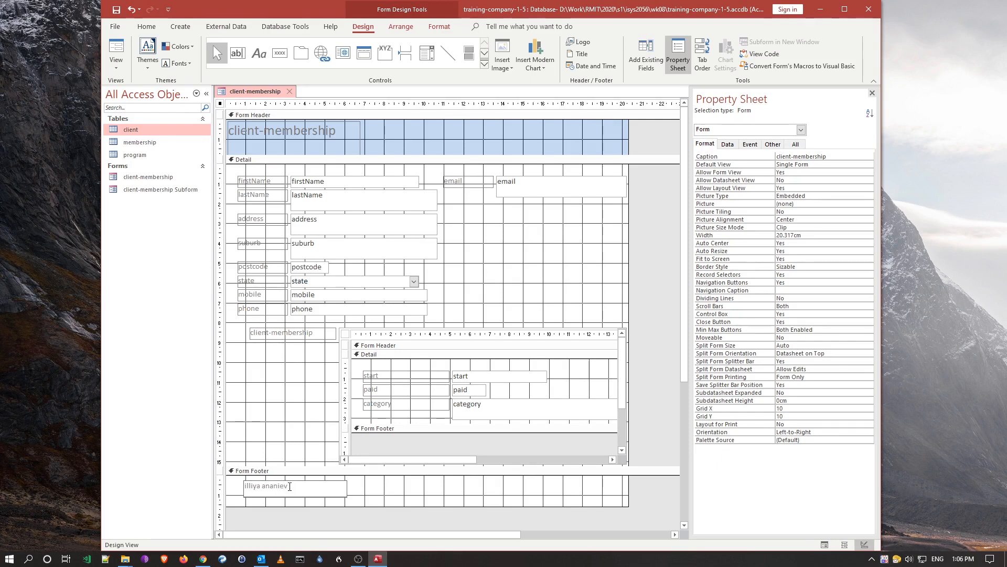
{"action": "left_click", "coordinate": [361, 489]}
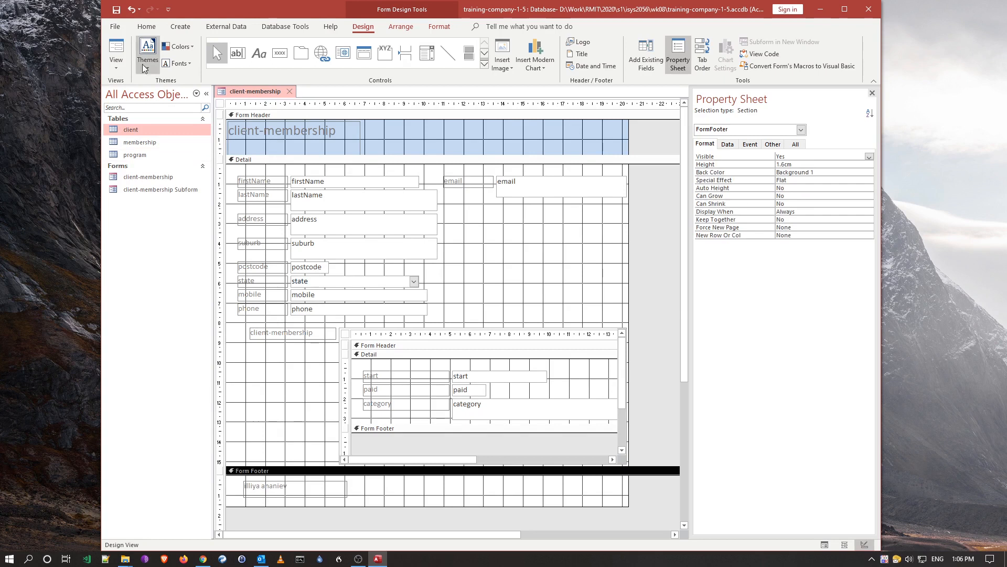
{"action": "left_click", "coordinate": [118, 55]}
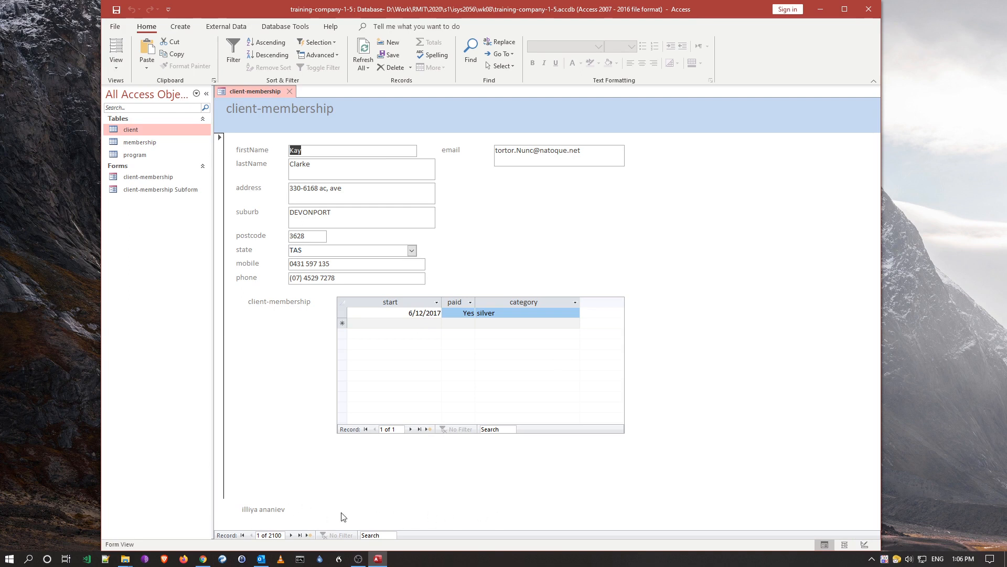
{"action": "left_click", "coordinate": [116, 52]}
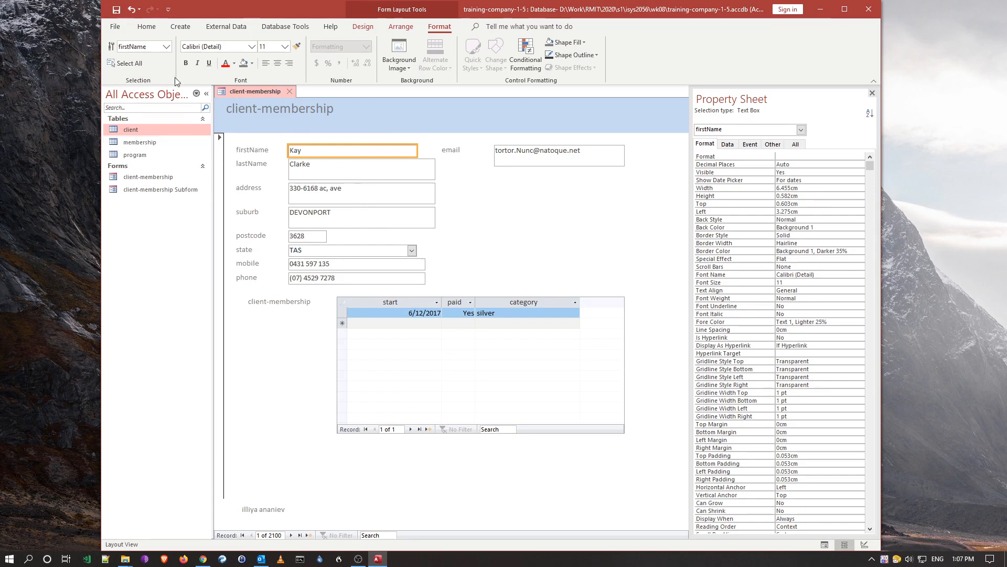
{"action": "left_click", "coordinate": [147, 27]}
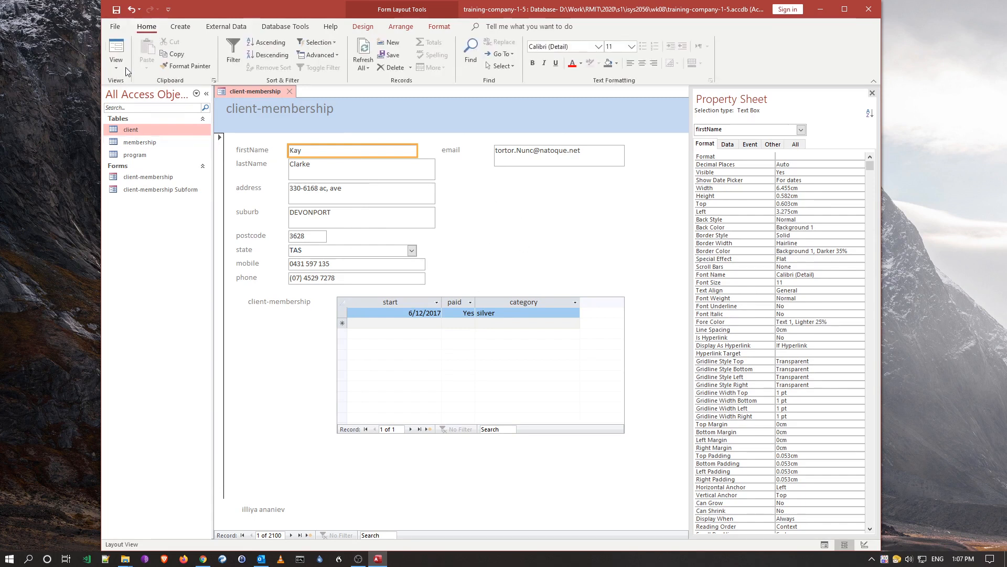
{"action": "left_click", "coordinate": [113, 63]}
Step: Return to design and select the field labels from firstName down to phone
{"action": "left_click", "coordinate": [147, 143]}
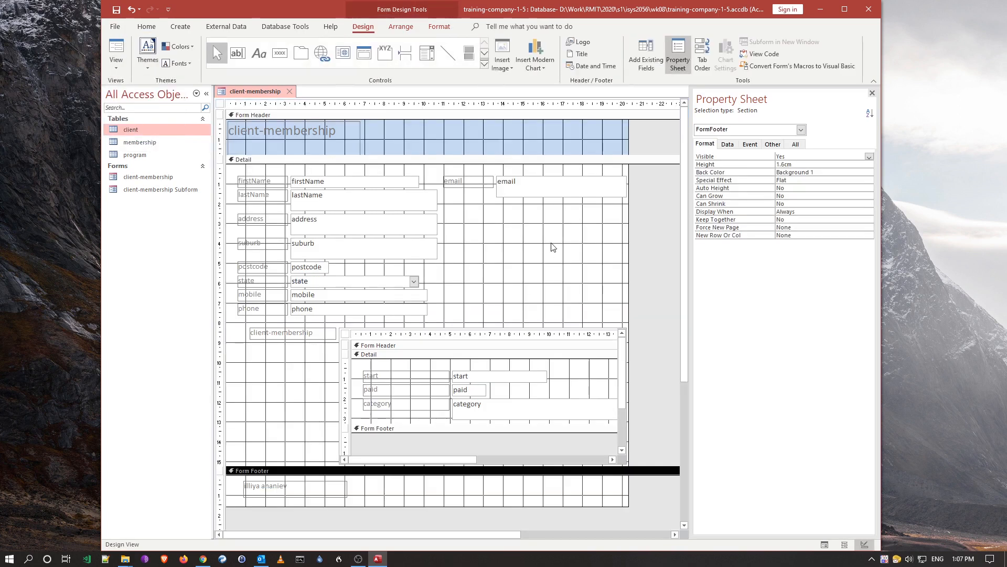
{"action": "left_click", "coordinate": [264, 183]}
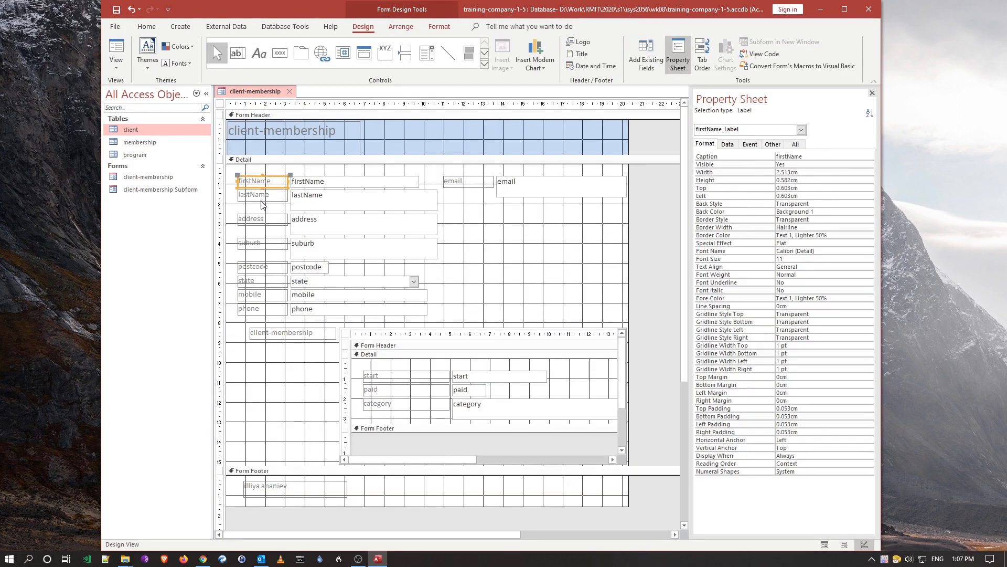
{"action": "left_click", "coordinate": [258, 227]}
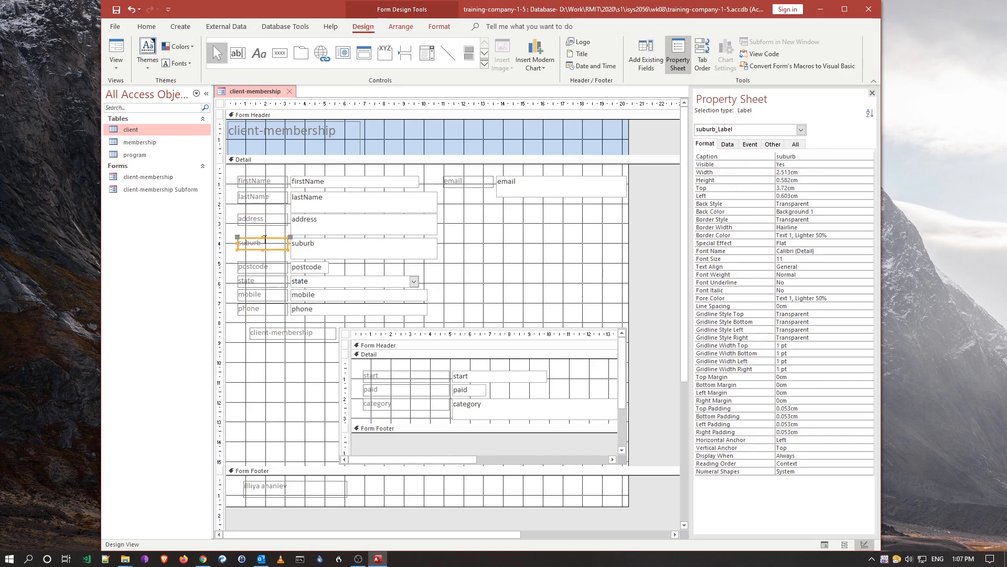
{"action": "left_click", "coordinate": [275, 268]}
{"action": "left_click", "coordinate": [271, 295]}
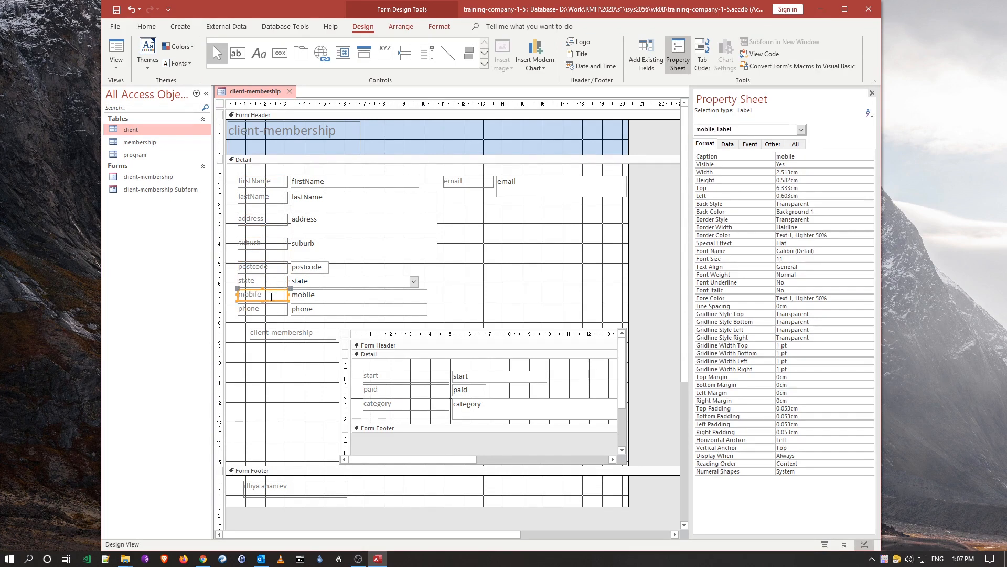
{"action": "left_click", "coordinate": [268, 310]}
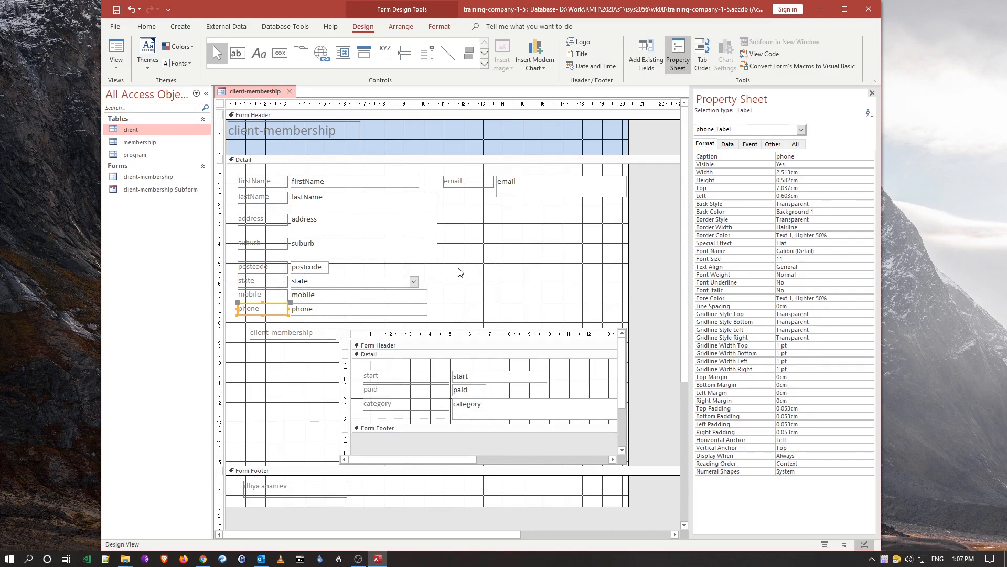
Step: Set the lastName box's Special Effect to Sunken, preview in Form View, and return to design
{"action": "left_click", "coordinate": [378, 206]}
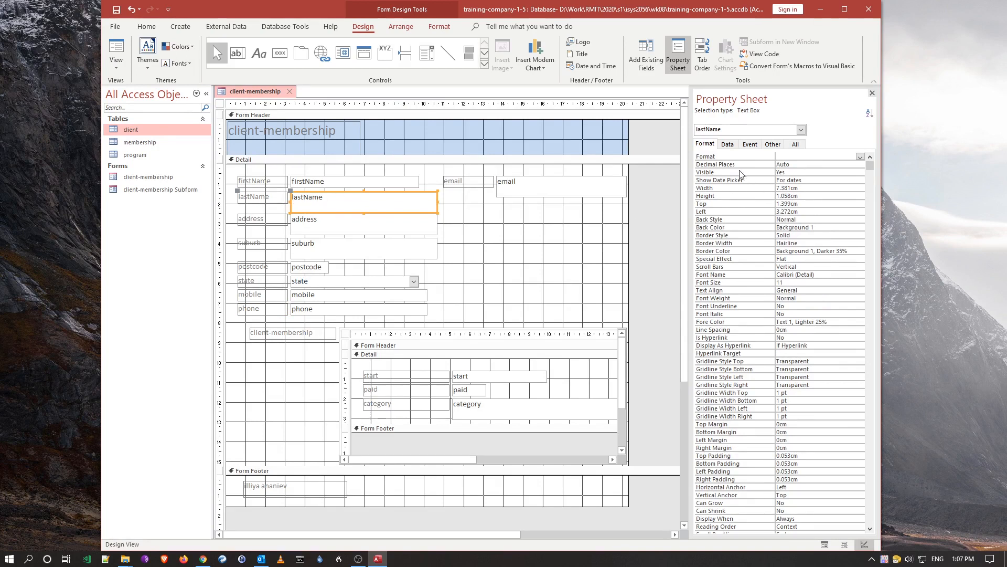
{"action": "left_click", "coordinate": [790, 156]}
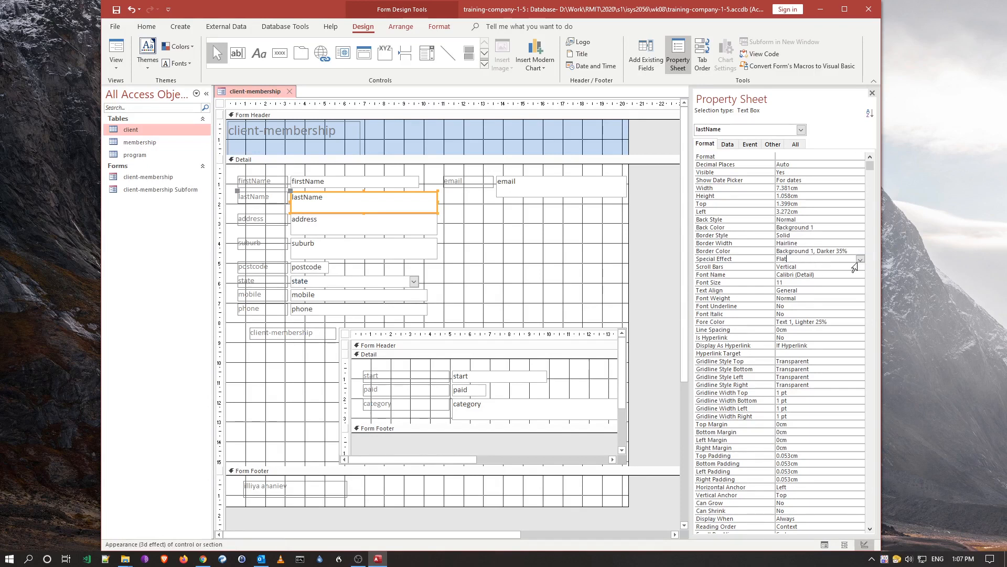
{"action": "left_click", "coordinate": [860, 258]}
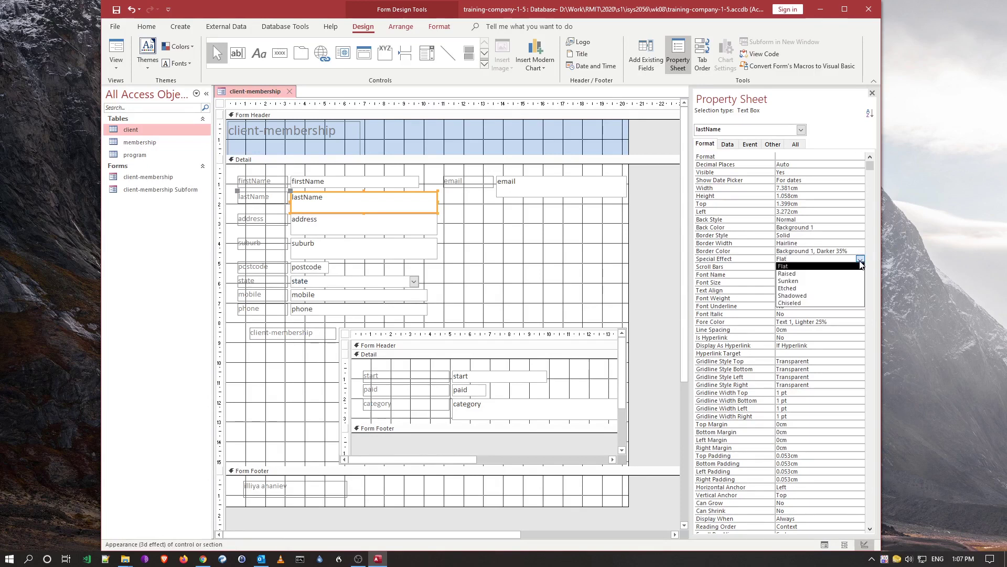
{"action": "left_click", "coordinate": [803, 281]}
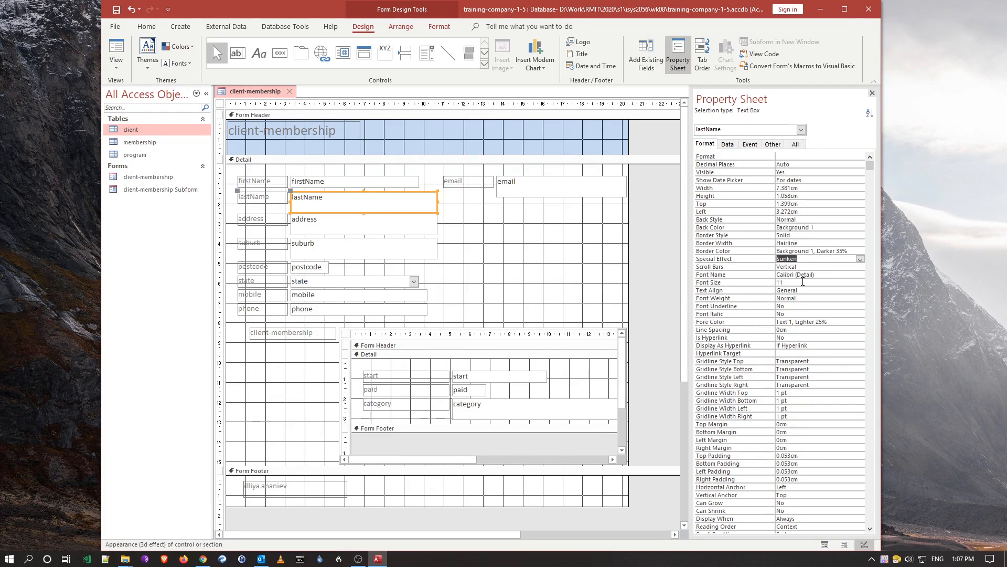
{"action": "left_click", "coordinate": [116, 51]}
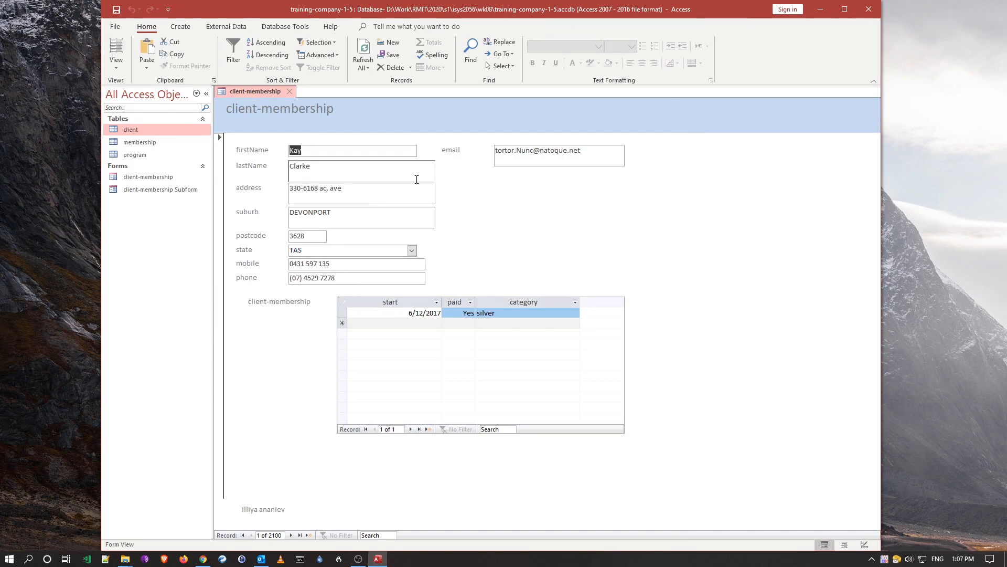
{"action": "left_click", "coordinate": [116, 67]}
{"action": "left_click", "coordinate": [149, 139]}
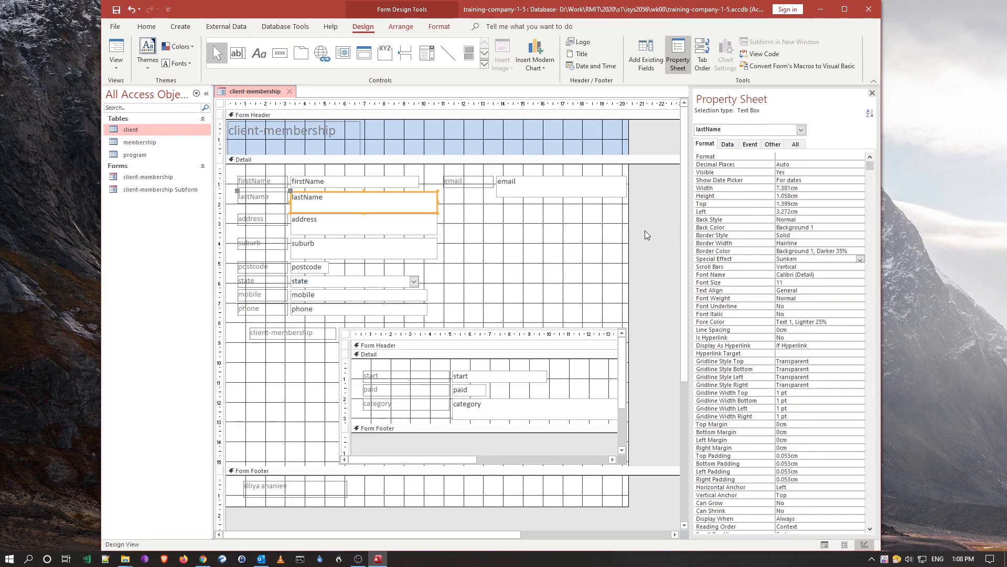
Step: Draw an image frame for the logo in the form header section
{"action": "left_click", "coordinate": [378, 134]}
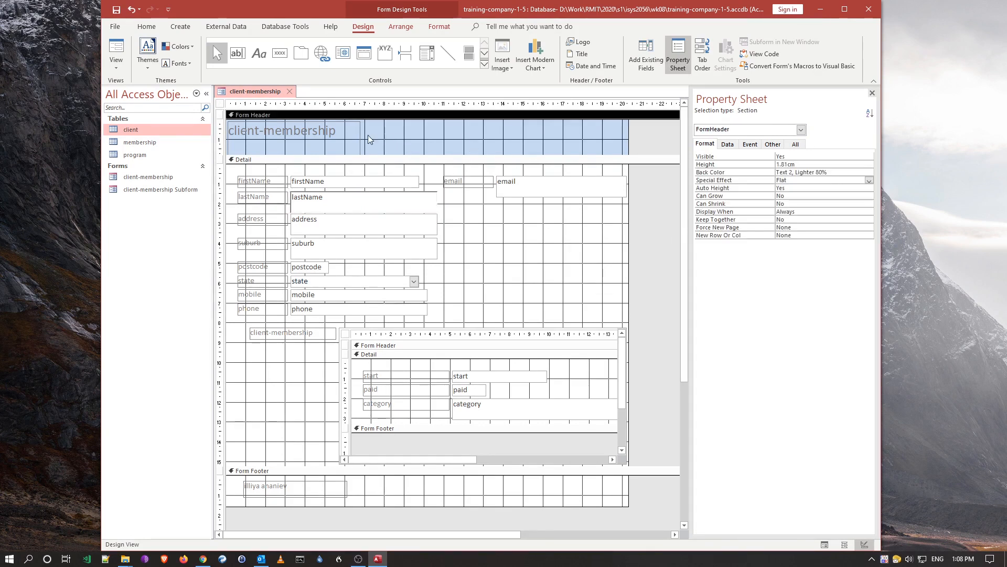
{"action": "left_click", "coordinate": [484, 62]}
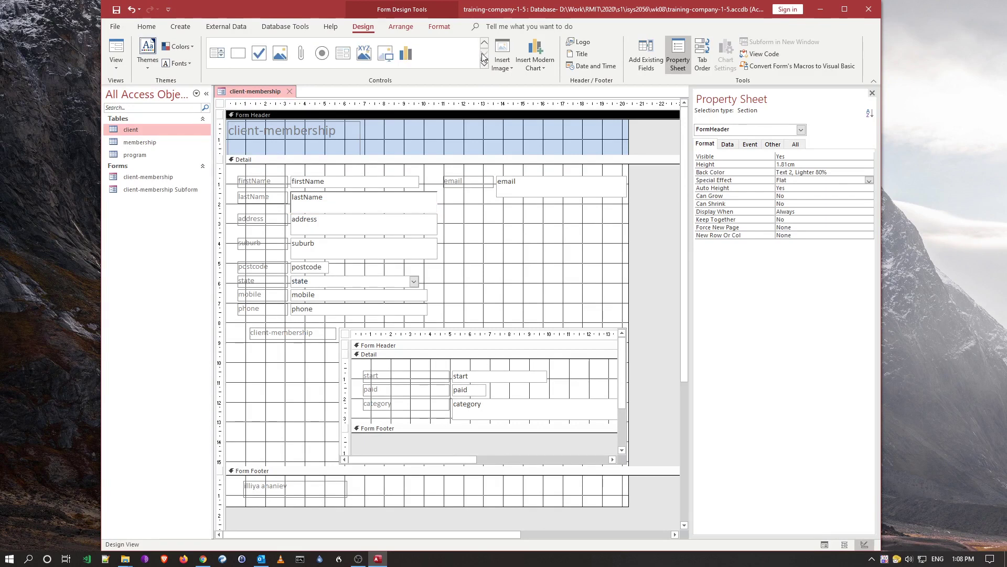
{"action": "left_click", "coordinate": [386, 53]}
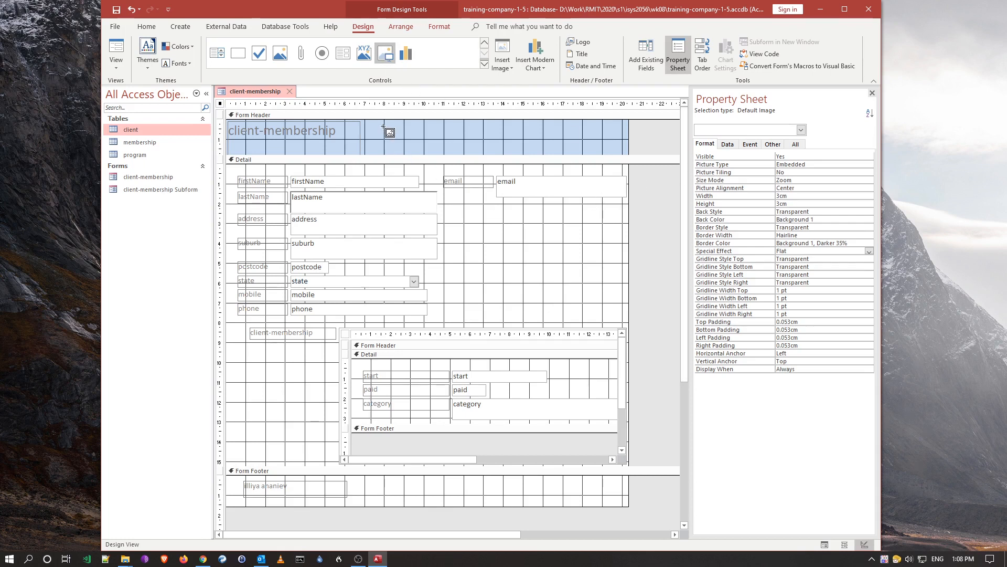
{"action": "left_click_drag", "start_coordinate": [381, 124], "coordinate": [512, 157]}
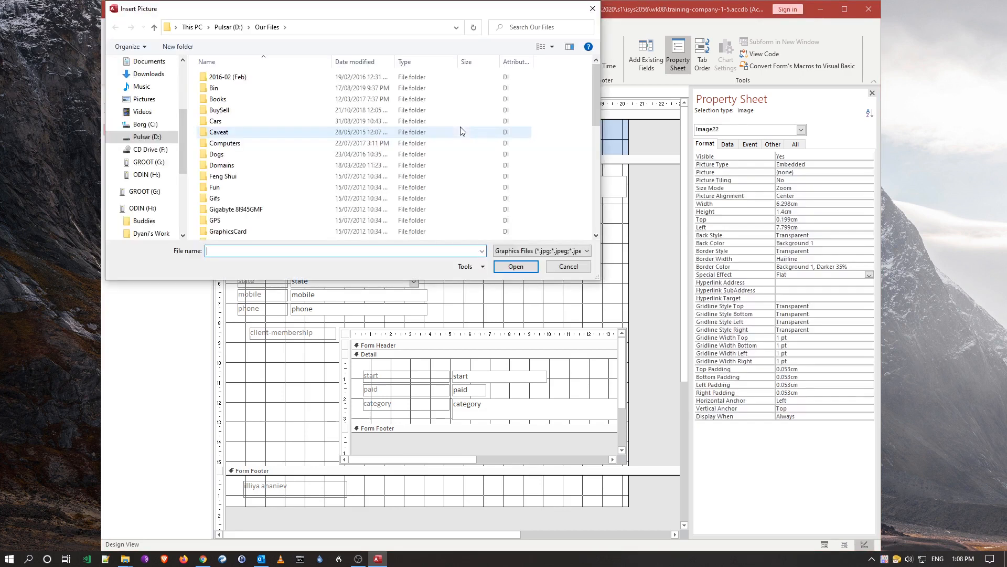
{"action": "left_click_drag", "start_coordinate": [391, 17], "coordinate": [661, 100]}
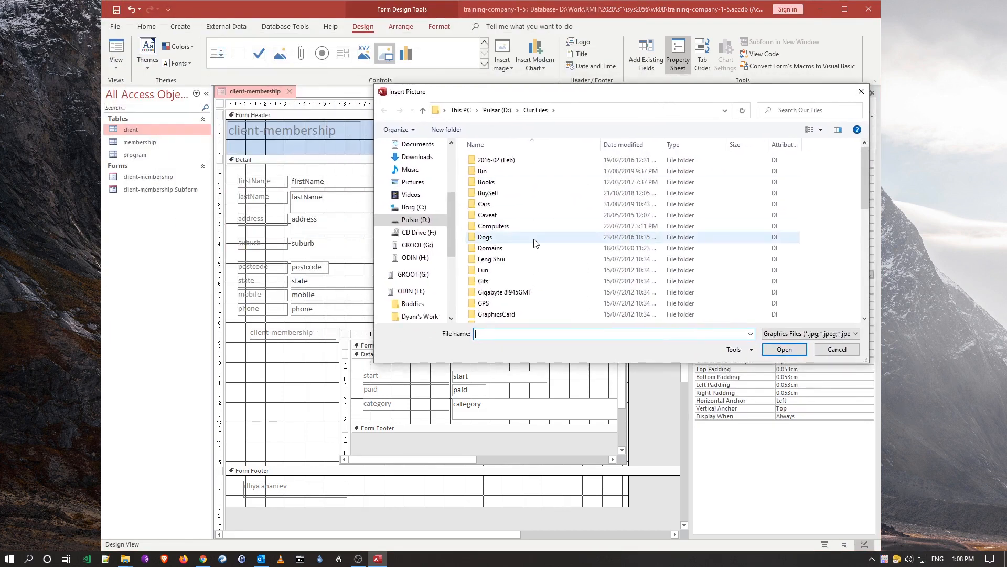
Step: Insert rmit-logo.png from D: > Work > RMIT > 2020 > s1 > isys2056 > wk08
{"action": "left_click", "coordinate": [415, 220]}
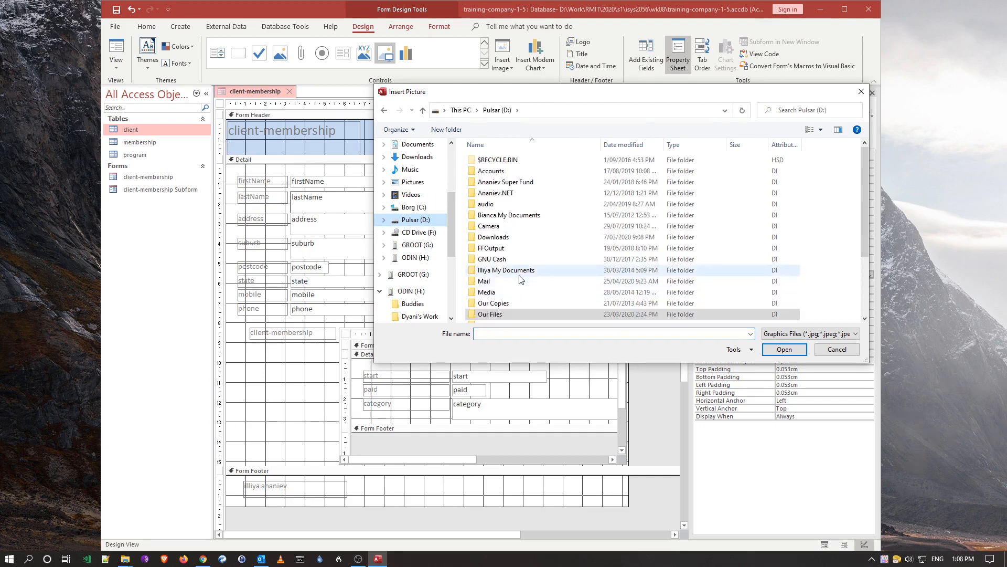
{"action": "double_click", "coordinate": [486, 317]}
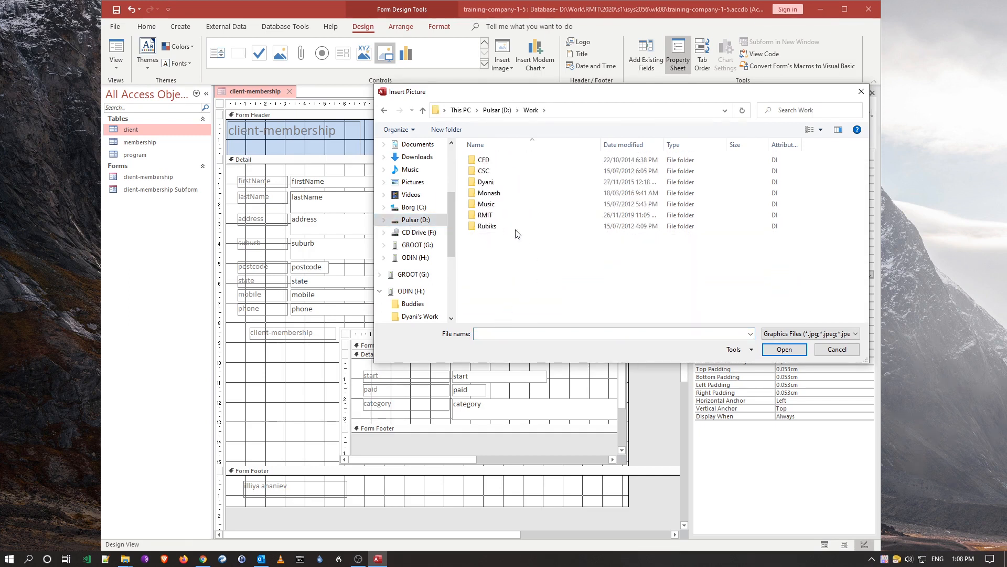
{"action": "double_click", "coordinate": [486, 215]}
{"action": "scroll", "coordinate": [497, 236], "scroll_direction": "down", "scroll_amount": 3}
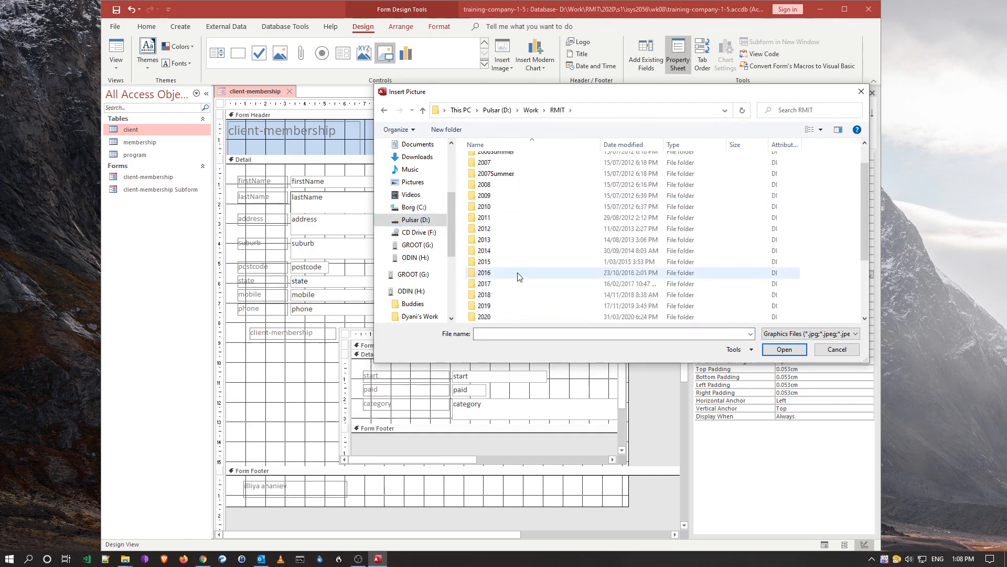
{"action": "double_click", "coordinate": [497, 254]}
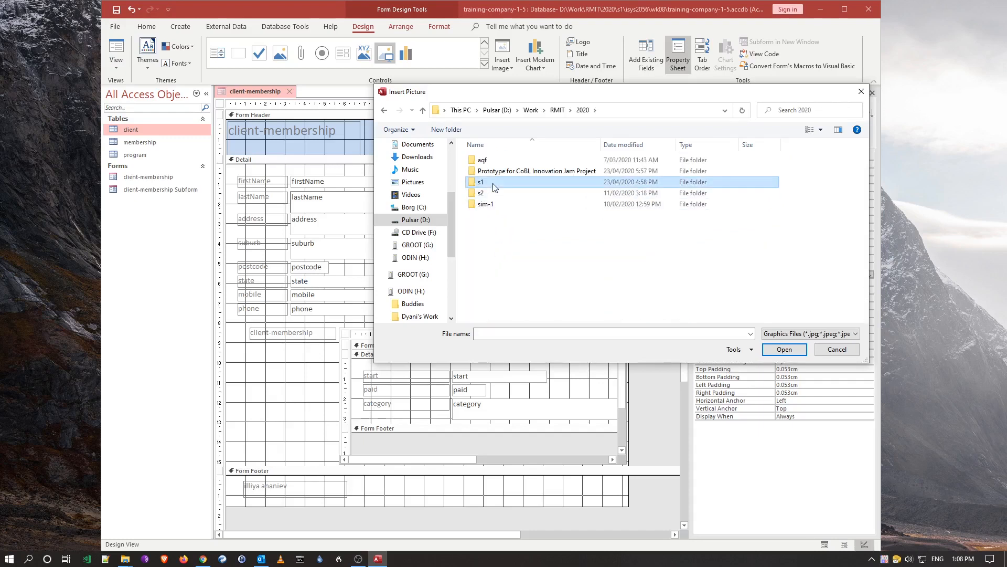
{"action": "double_click", "coordinate": [492, 182]}
{"action": "double_click", "coordinate": [490, 160]}
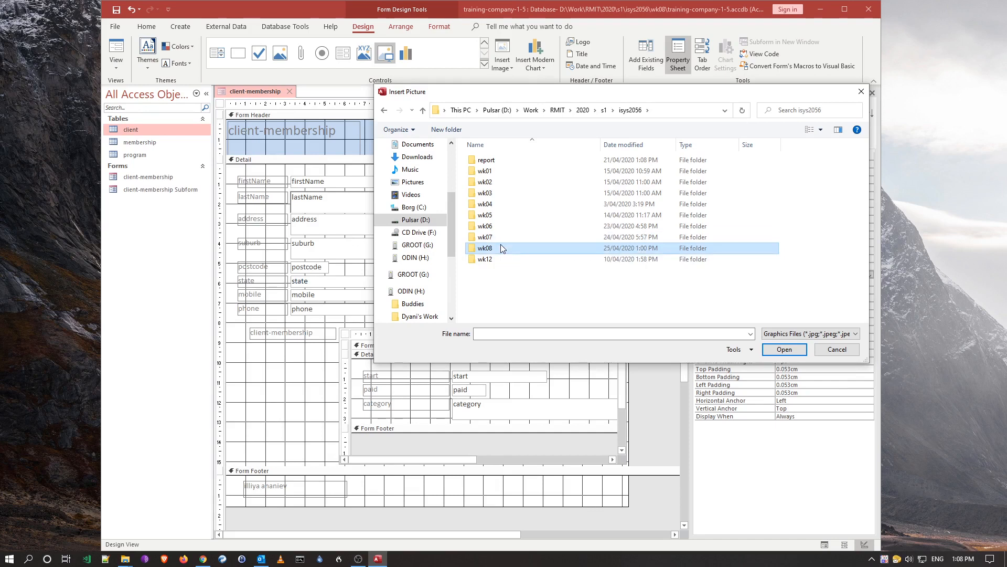
{"action": "double_click", "coordinate": [500, 248]}
{"action": "left_click", "coordinate": [498, 160]}
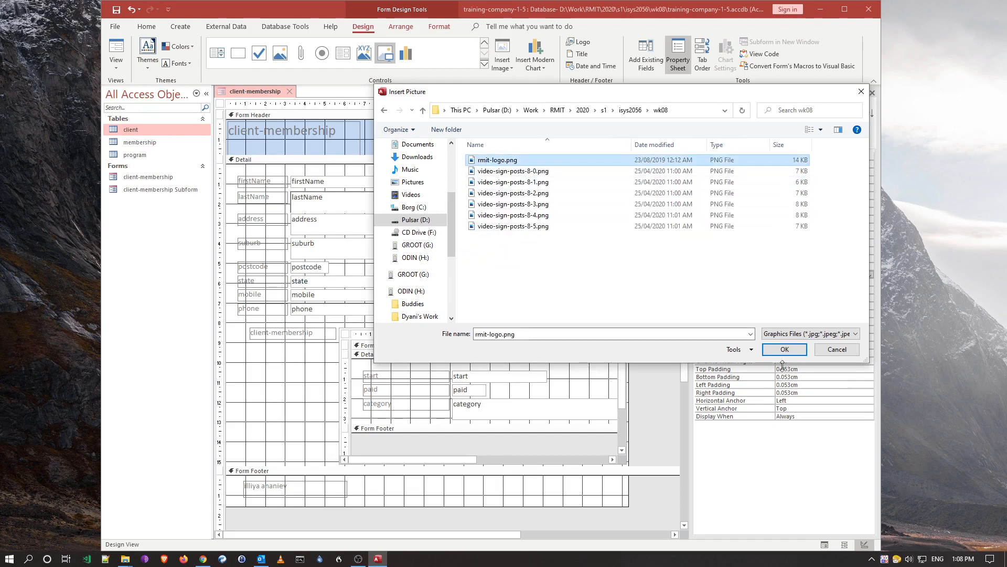
{"action": "left_click", "coordinate": [783, 348]}
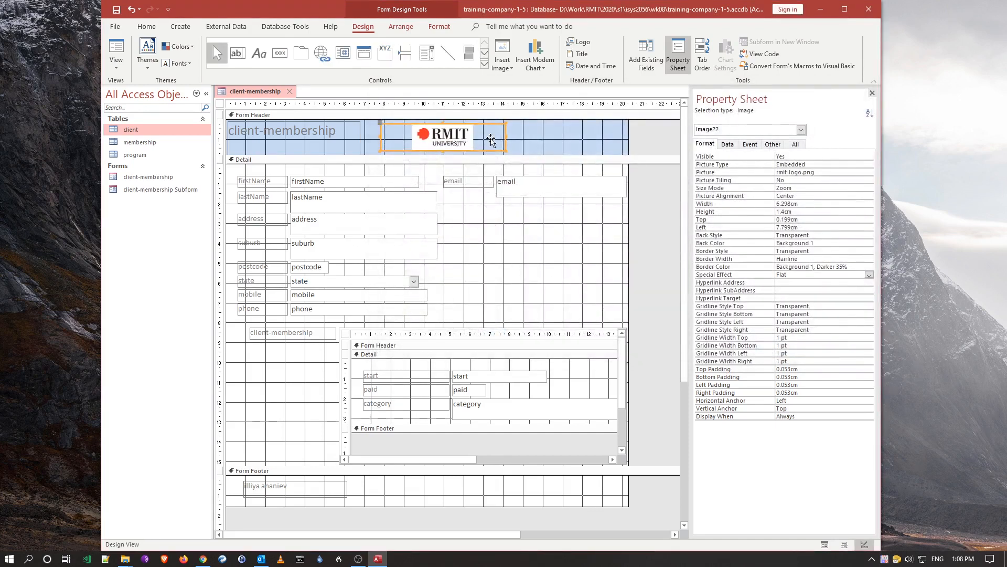
Step: Narrow the RMIT logo toward the header's right end, preview it, and return to Design View
{"action": "left_click", "coordinate": [528, 143]}
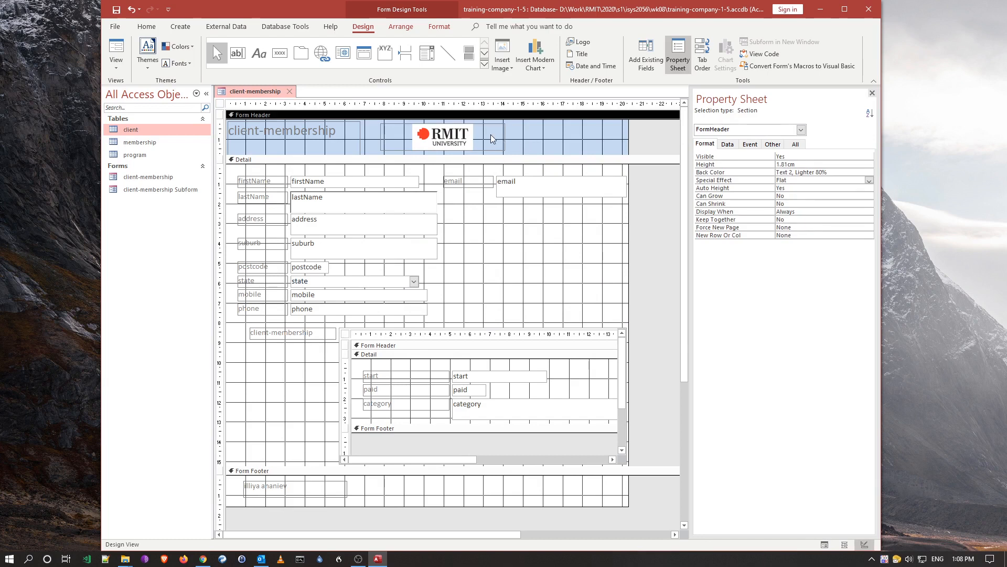
{"action": "left_click", "coordinate": [453, 137]}
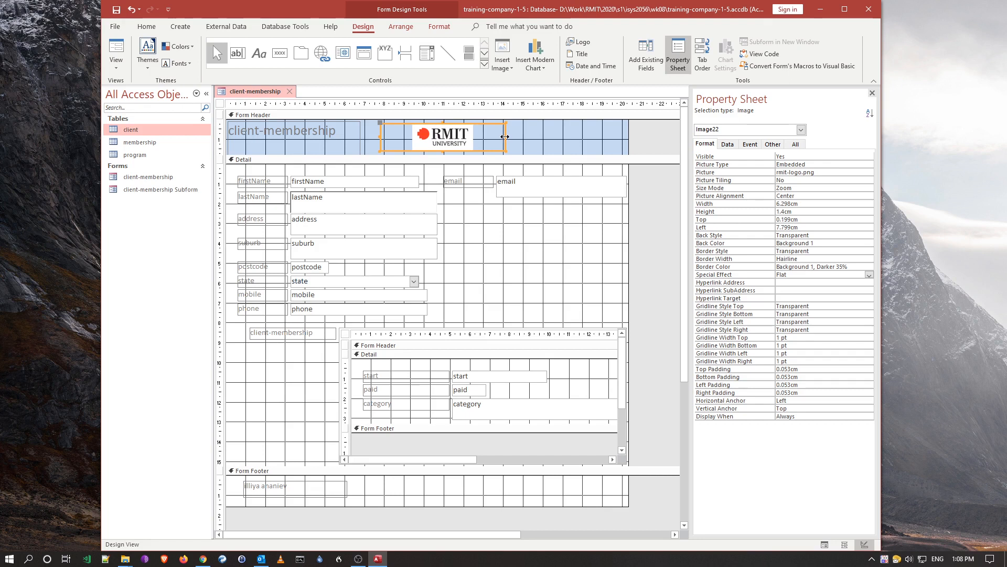
{"action": "mouse_move", "coordinate": [505, 137]}
{"action": "left_mouse_down"}
{"action": "mouse_move", "coordinate": [481, 137]}
{"action": "mouse_move", "coordinate": [573, 128]}
{"action": "left_mouse_up"}
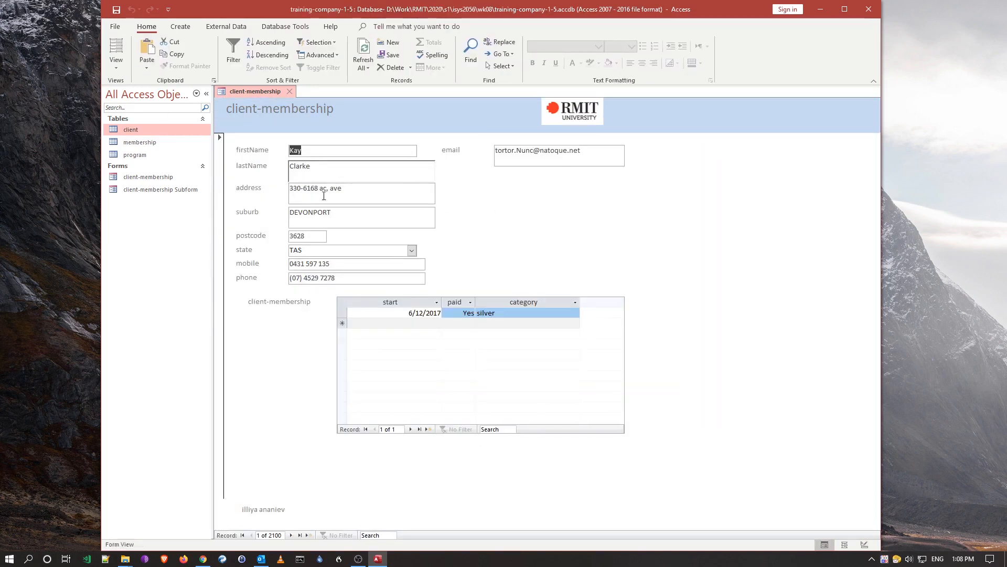
{"action": "left_click", "coordinate": [122, 69]}
{"action": "left_click", "coordinate": [138, 140]}
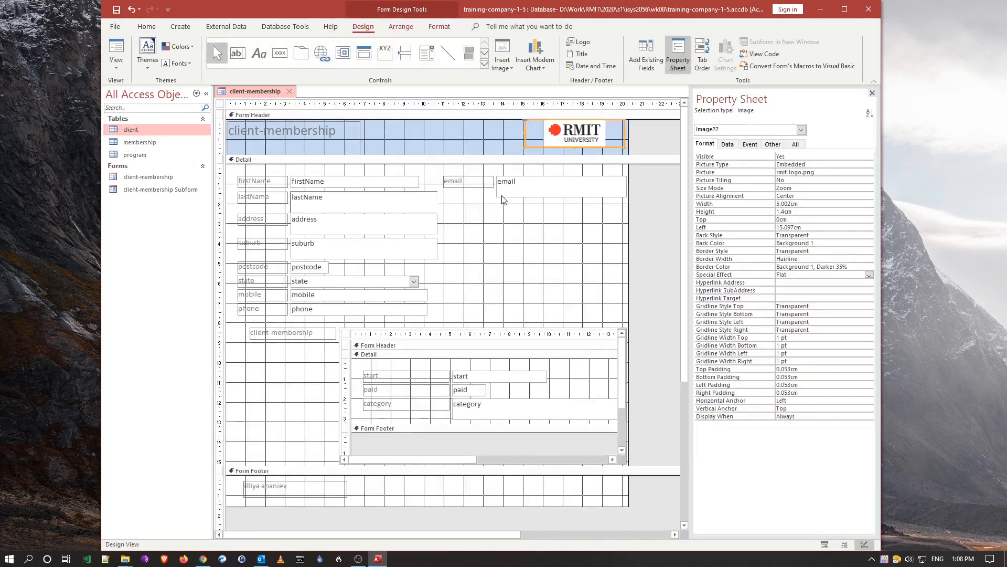
Step: Close the client-membership form, saving its design changes
{"action": "left_click", "coordinate": [289, 91]}
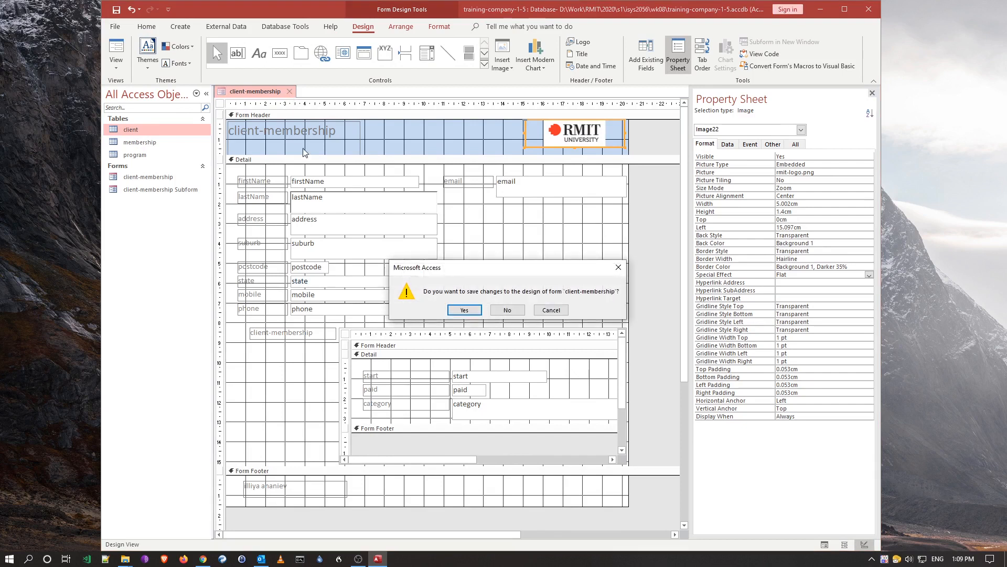
{"action": "left_click", "coordinate": [464, 309]}
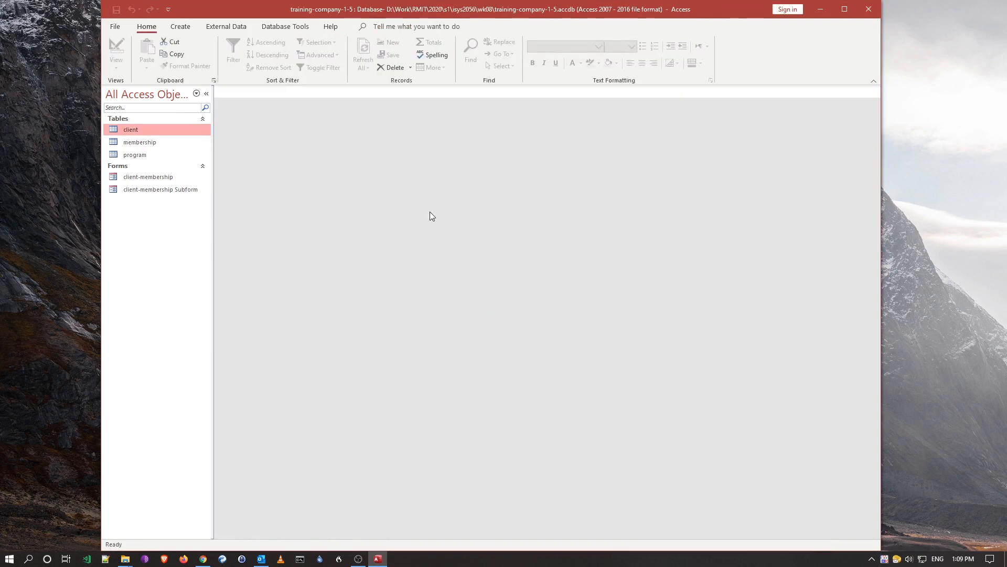
Step: Review the Relationships diagram, checking program's programID key, then close it
{"action": "left_click", "coordinate": [285, 26]}
{"action": "left_click", "coordinate": [238, 53]}
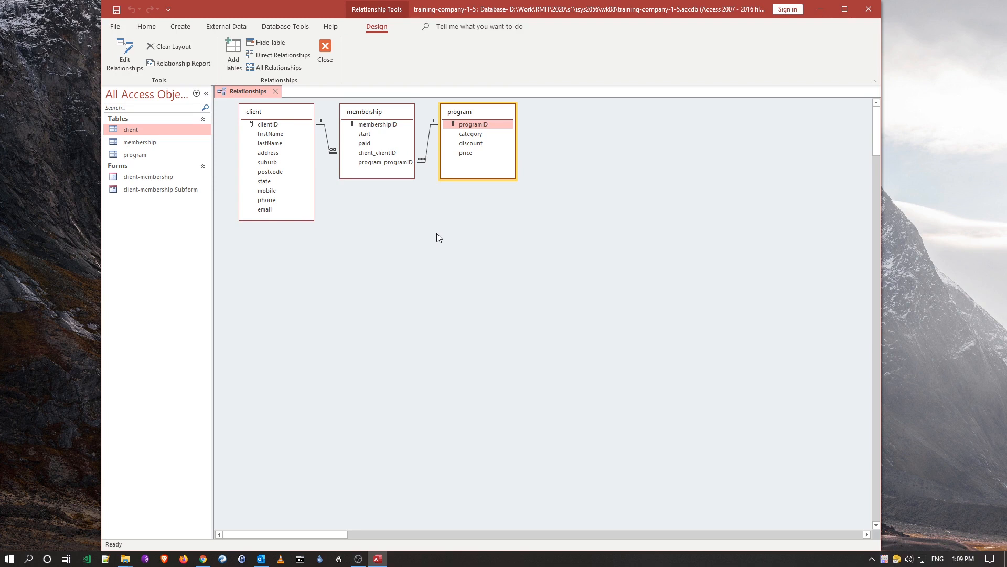
{"action": "left_click", "coordinate": [454, 124]}
{"action": "left_click", "coordinate": [326, 53]}
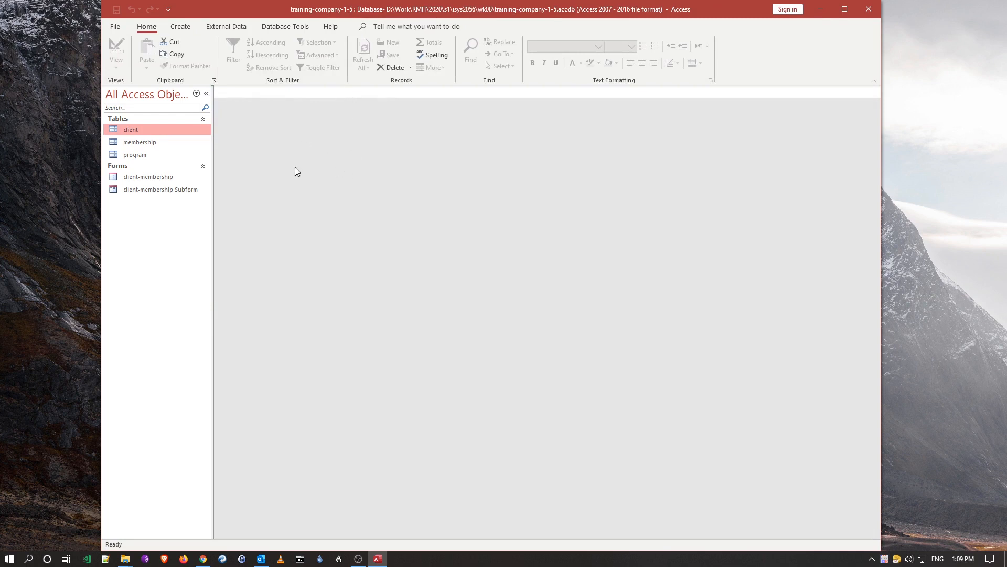
Step: Go to the Create commands and select the program table as the form source
{"action": "left_click", "coordinate": [181, 26]}
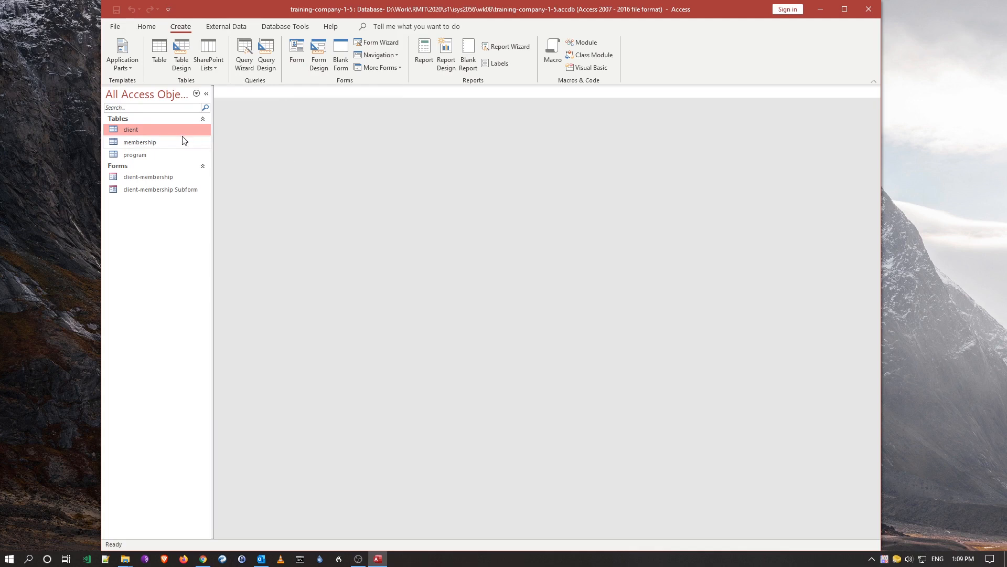
{"action": "left_click", "coordinate": [138, 155]}
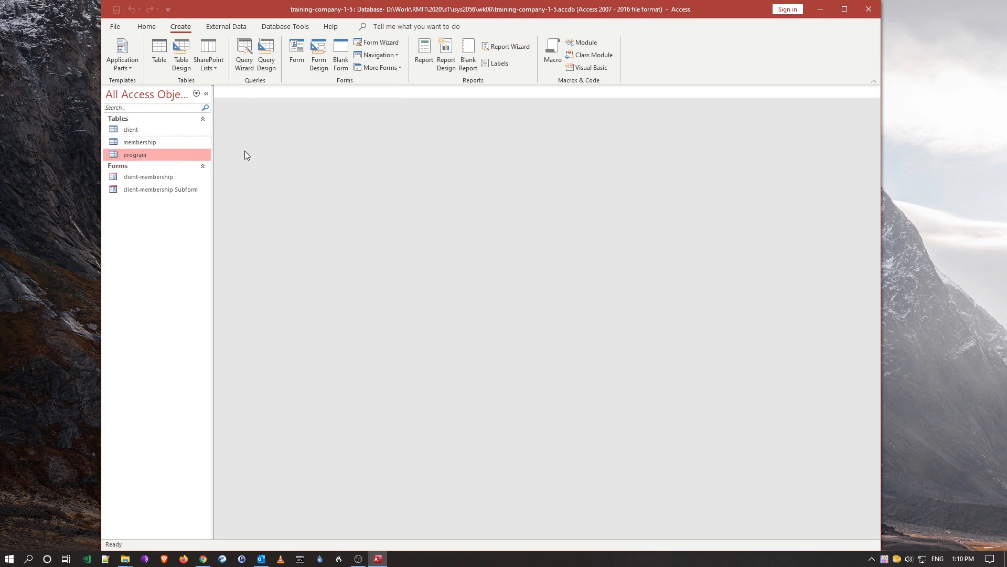
Step: Auto-generate the program form with its memberships datasheet and switch it to Design View
{"action": "left_click", "coordinate": [296, 55]}
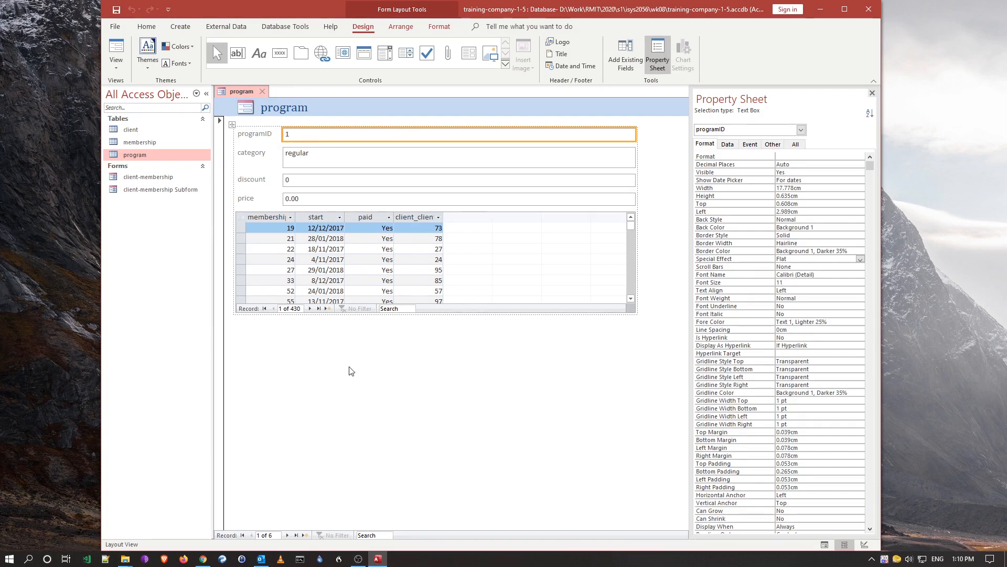
{"action": "left_click", "coordinate": [116, 68]}
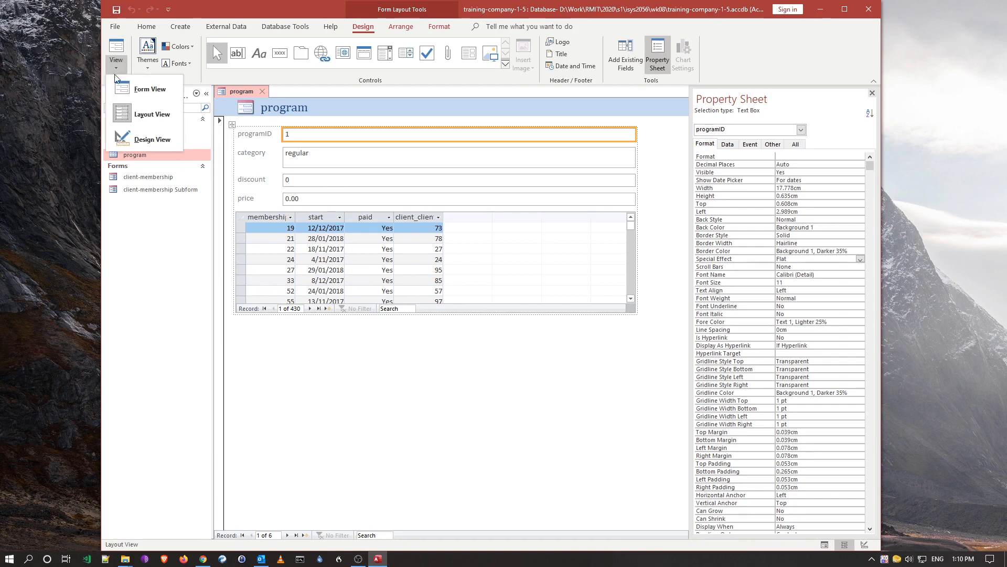
{"action": "left_click", "coordinate": [152, 139]}
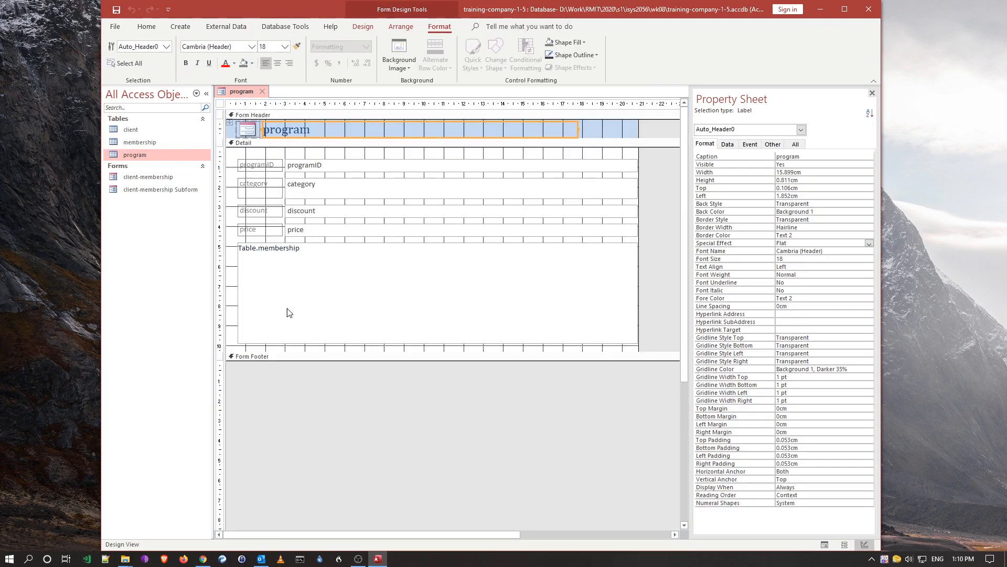
Step: Inspect the programID text box and whole-form properties, then close the program form
{"action": "left_click", "coordinate": [316, 163]}
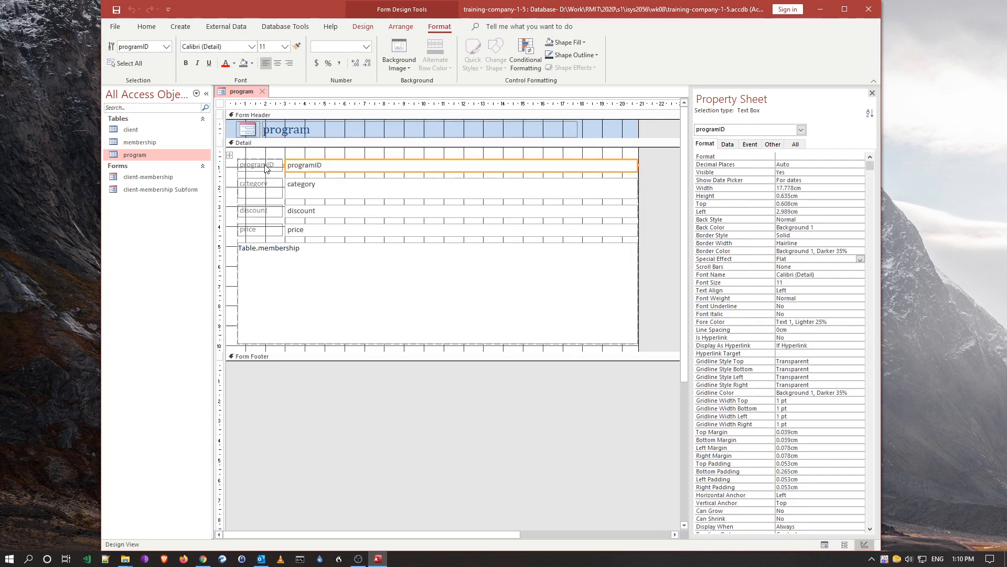
{"action": "left_click", "coordinate": [361, 393]}
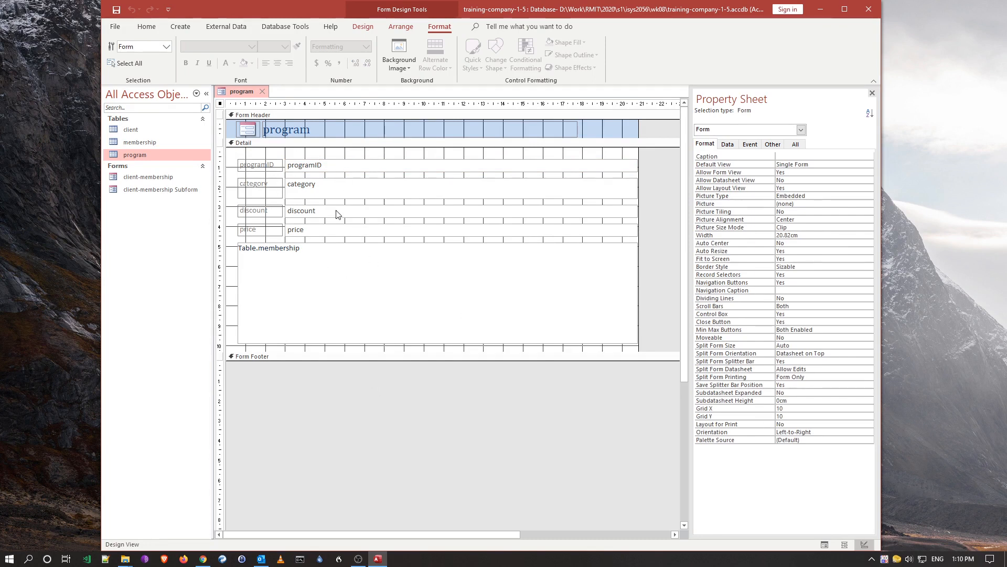
{"action": "left_click", "coordinate": [262, 92]}
{"action": "left_click", "coordinate": [508, 310]}
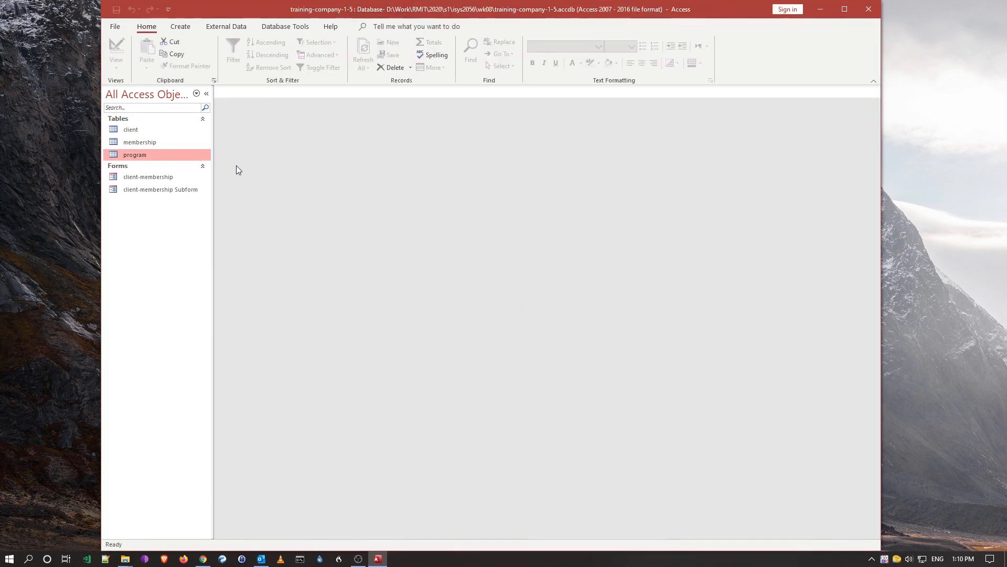
{"action": "double_click", "coordinate": [148, 177]}
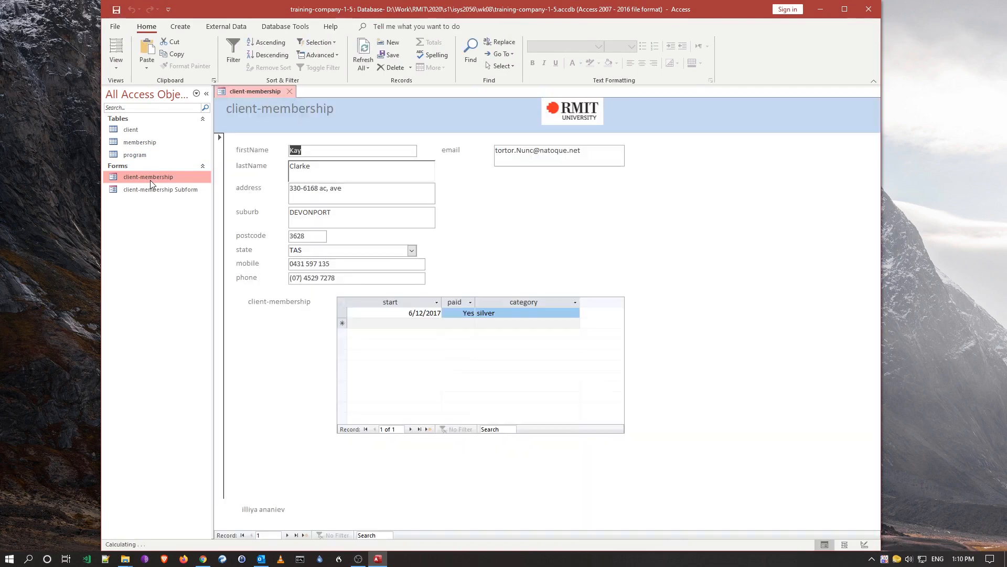